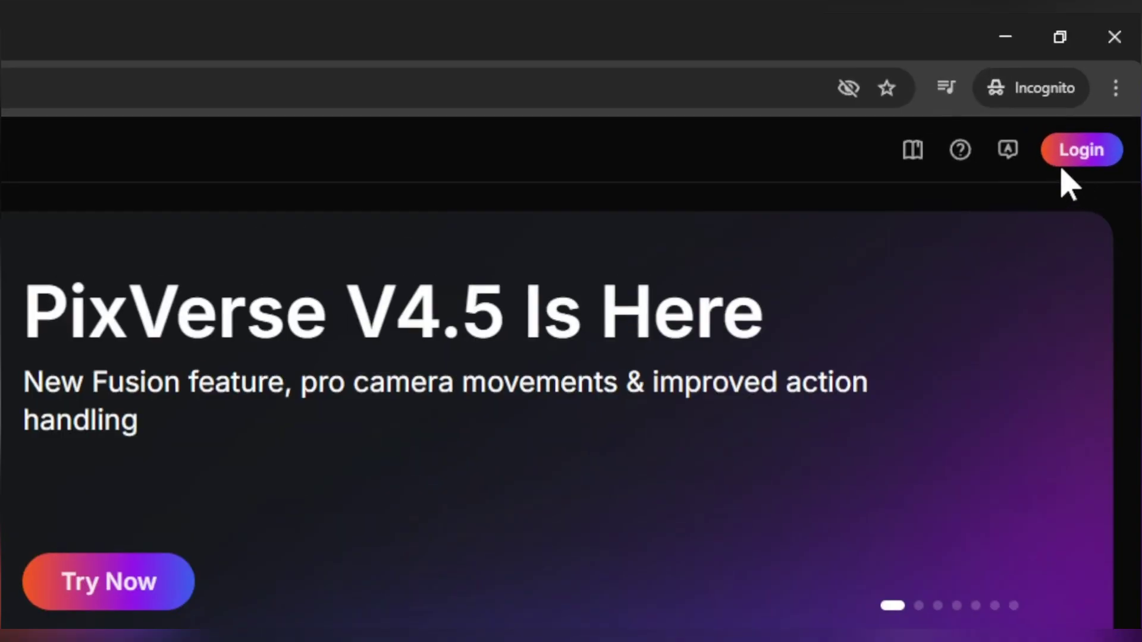
Step: Sign in to PixVerse through the login window
click(1067, 161)
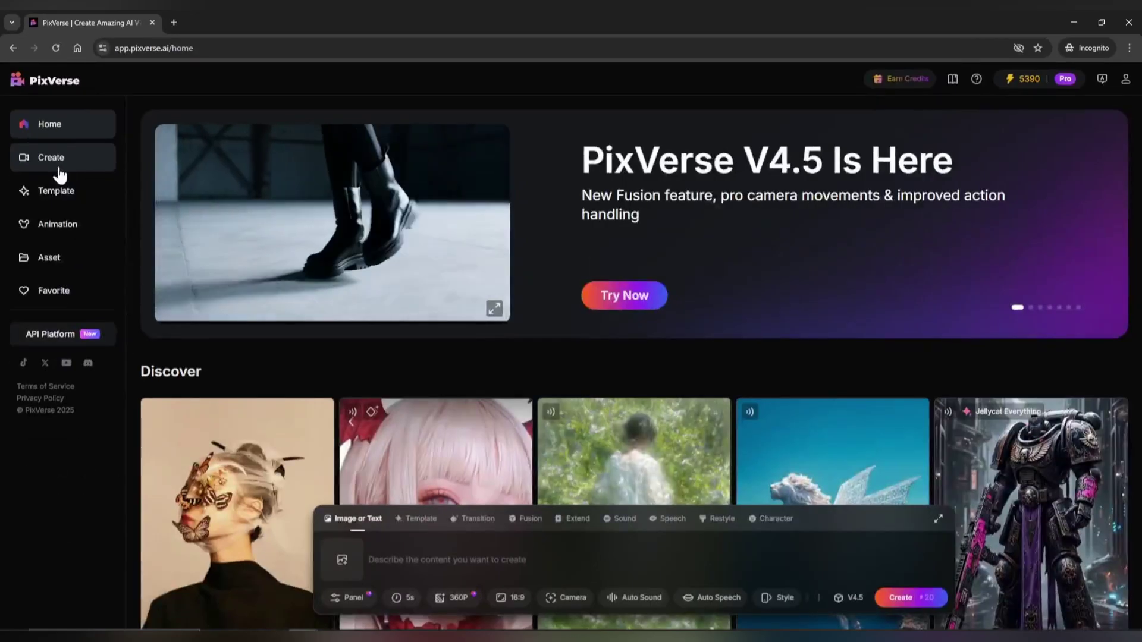
Step: On the Create page, keep model V4.5 and apply the Right Arc Shot camera movement
click(58, 174)
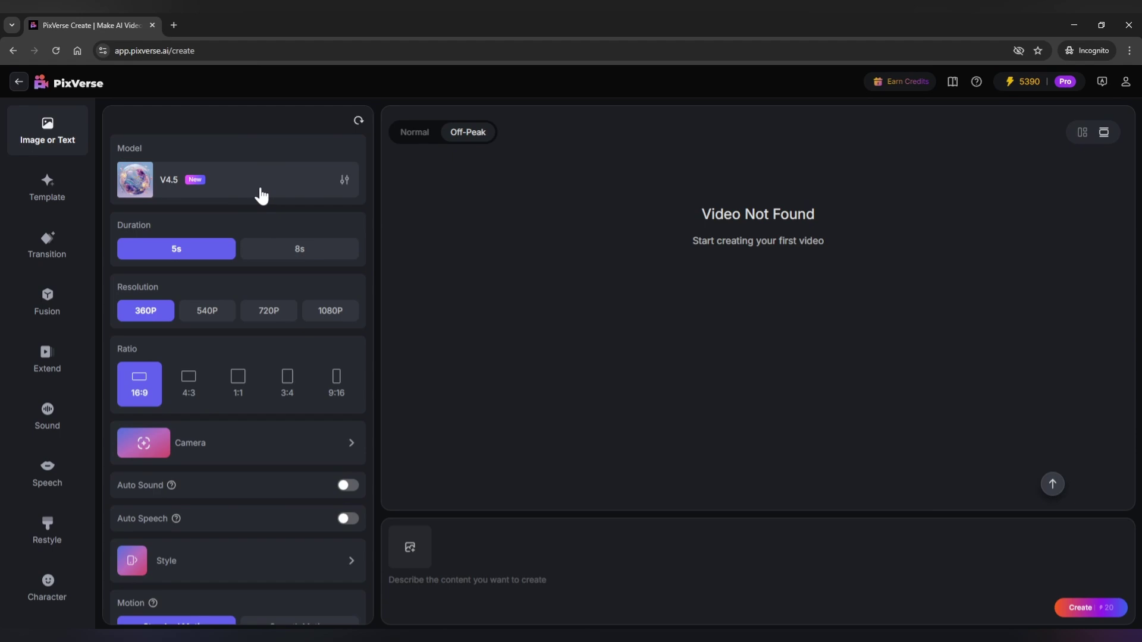
click(316, 194)
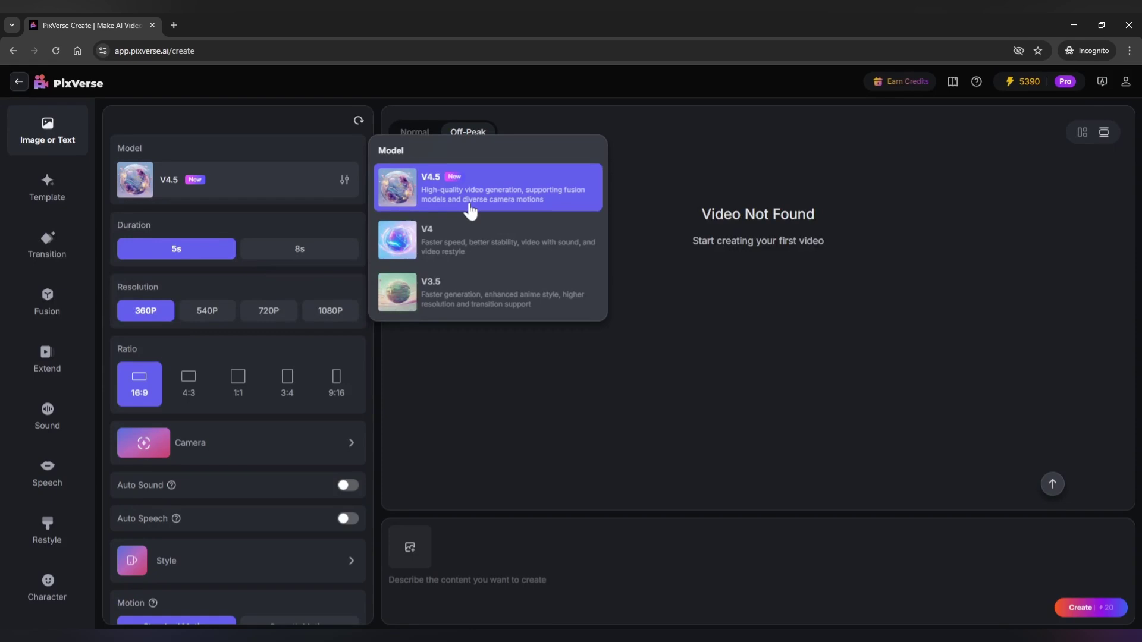
click(469, 212)
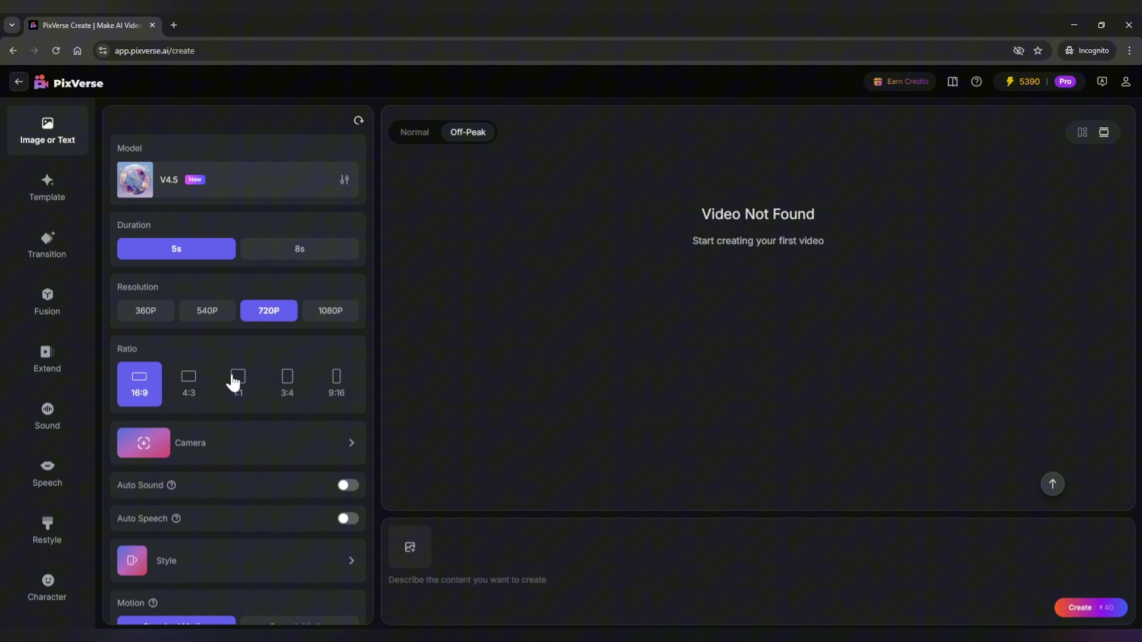
scroll(294, 408, down, 1)
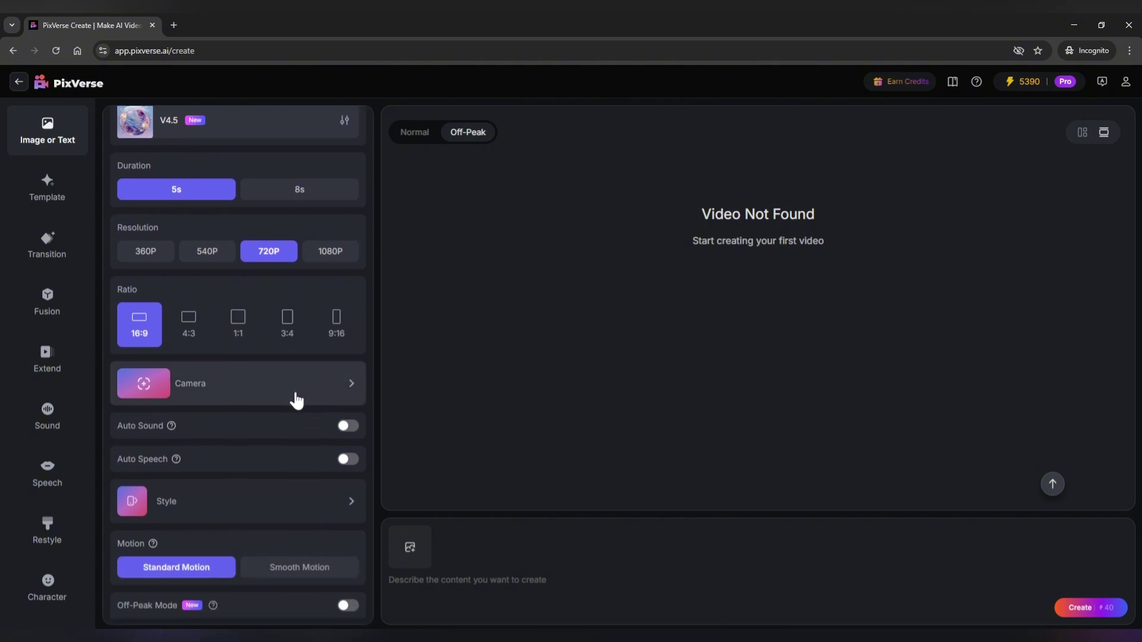
click(296, 401)
scroll(304, 397, down, 1)
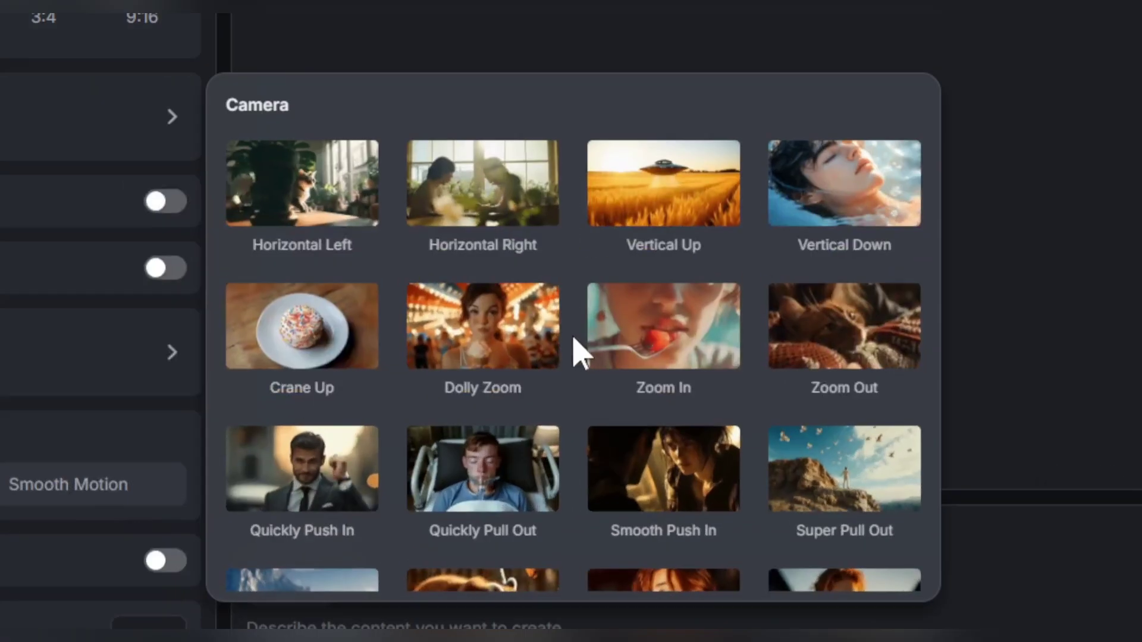
scroll(571, 355, down, 1)
scroll(575, 330, down, 1)
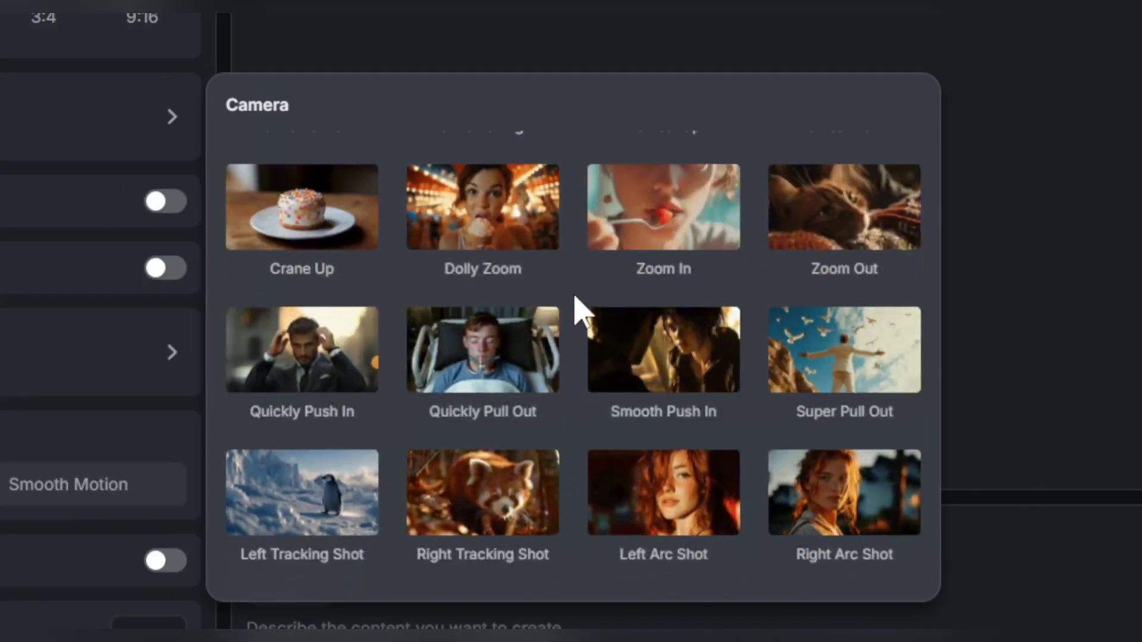
scroll(581, 312, down, 2)
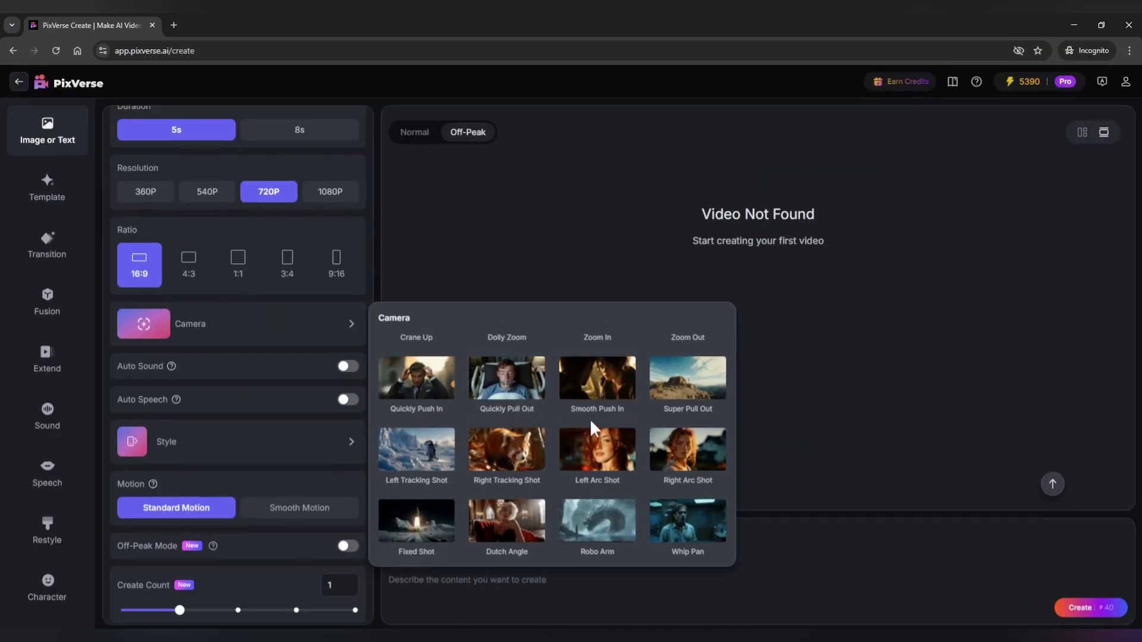
click(687, 464)
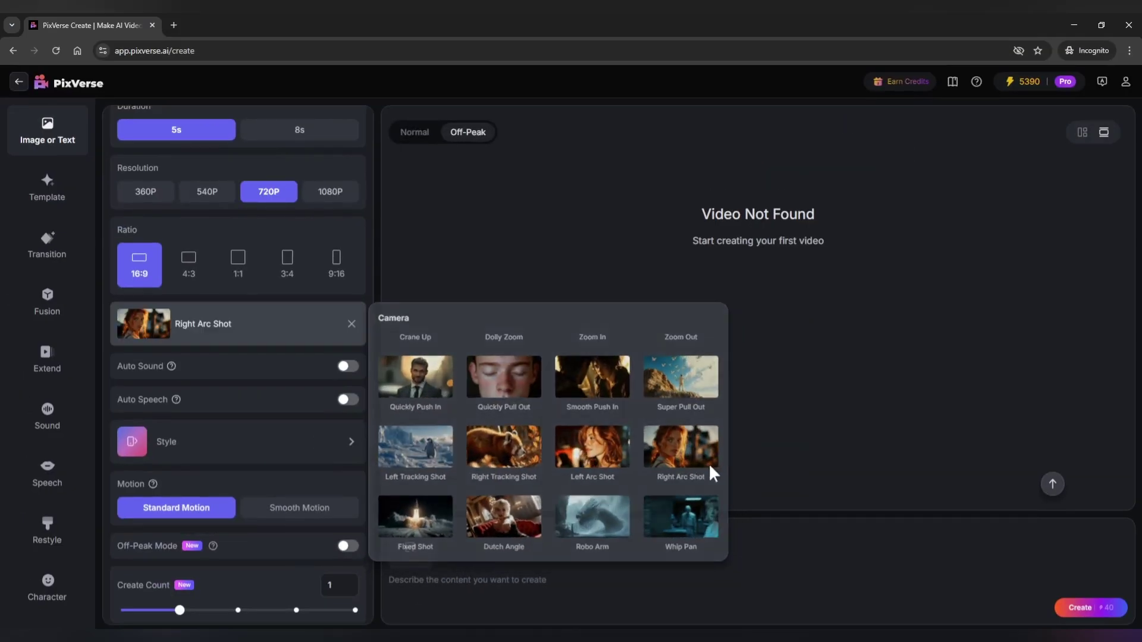
scroll(292, 346, down, 1)
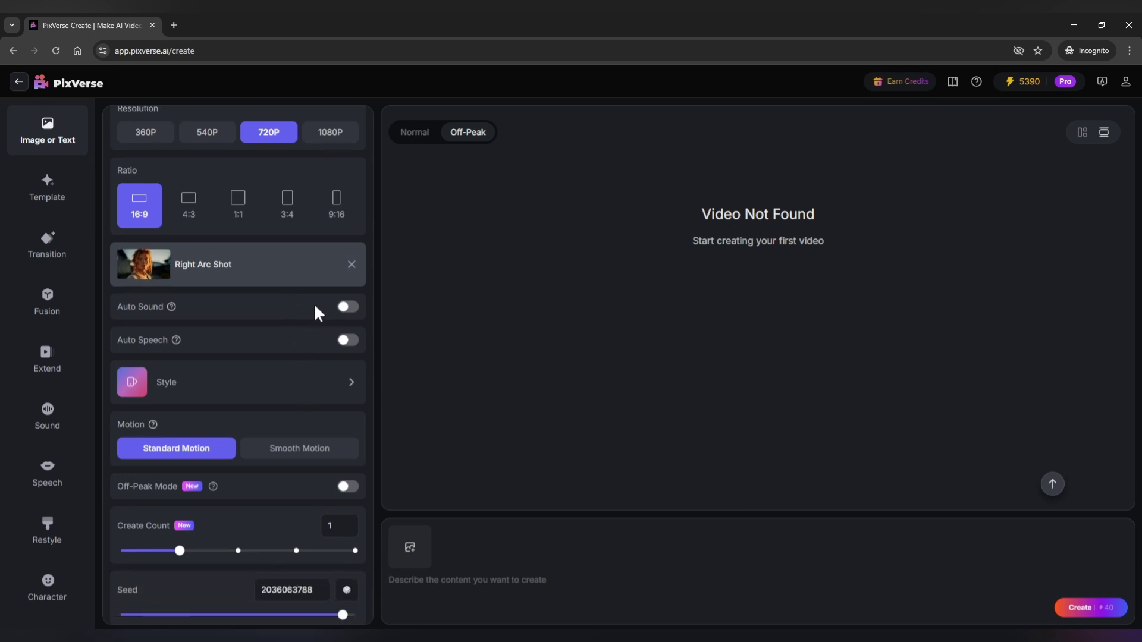
scroll(308, 300, down, 1)
Step: With Auto Sound off and no style, generate the man-typing-and-smiling clip and open its details
click(348, 297)
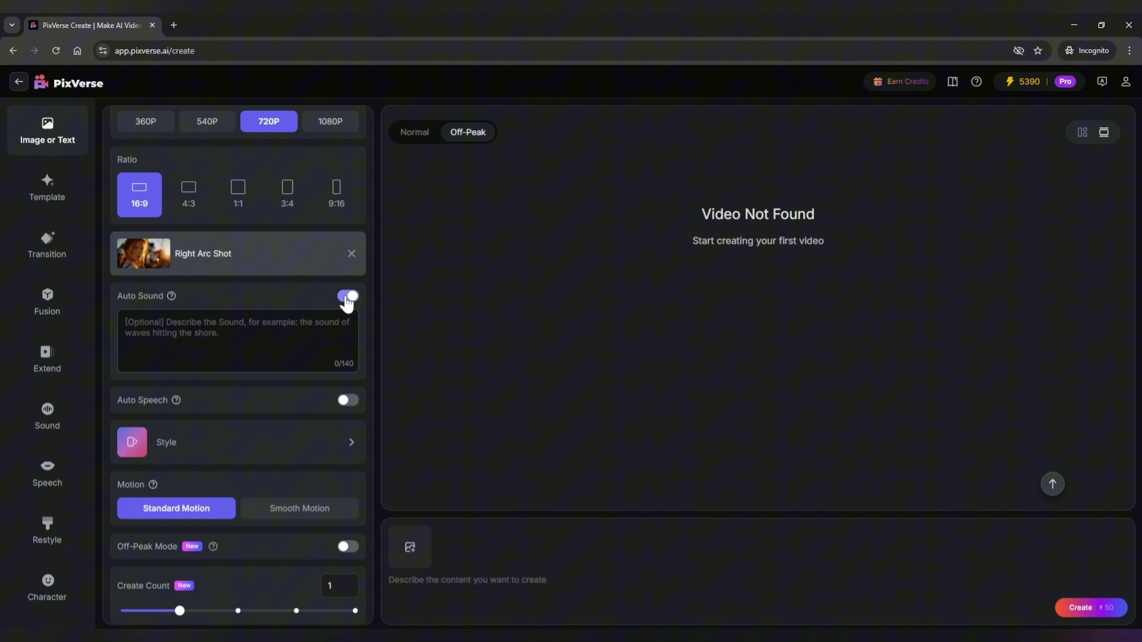
click(347, 297)
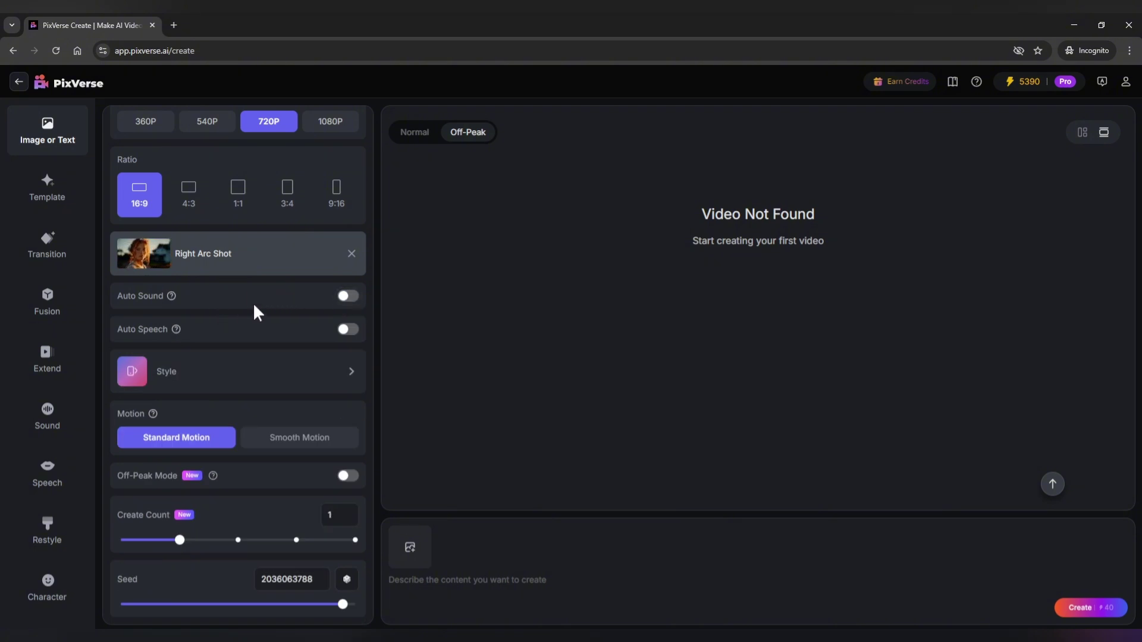
click(300, 383)
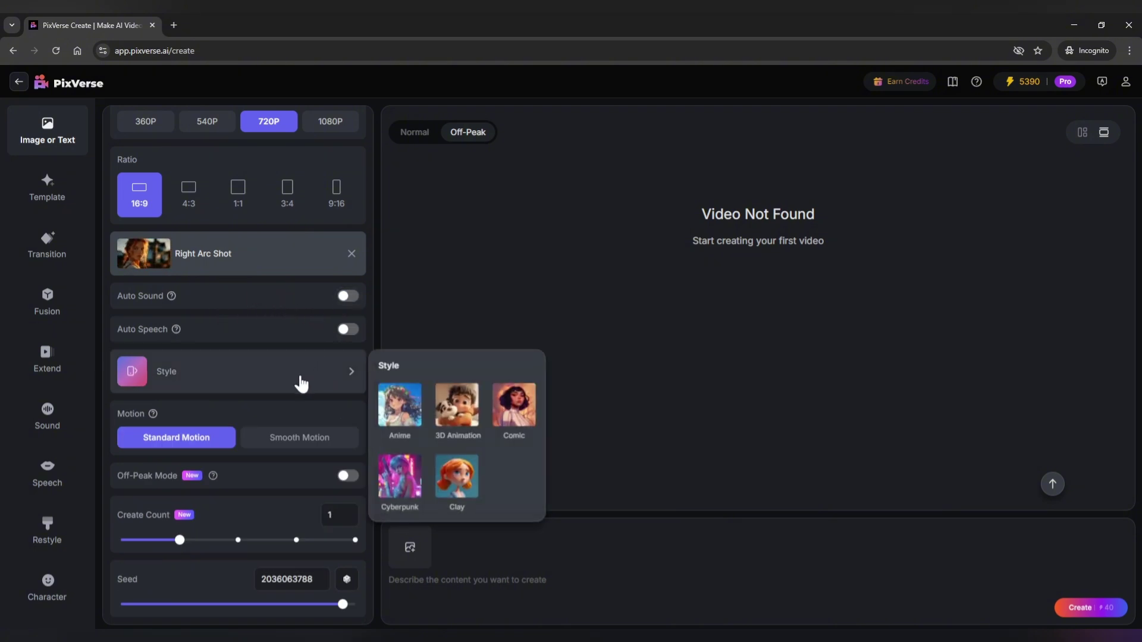
click(291, 377)
text(A man typing on his phone and smiling)
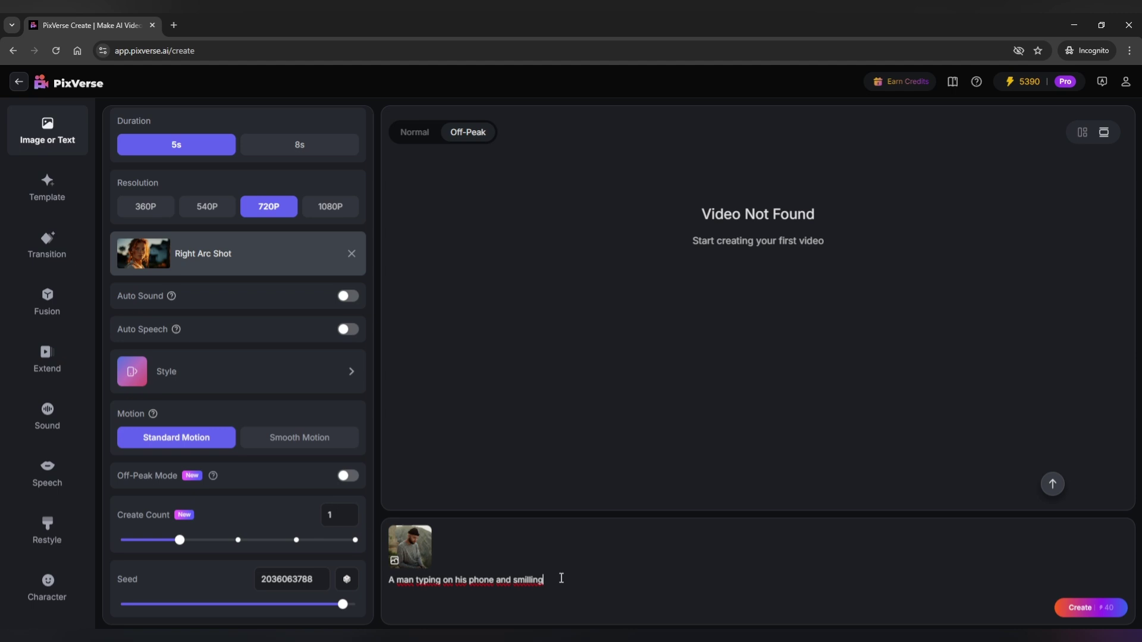
click(1065, 610)
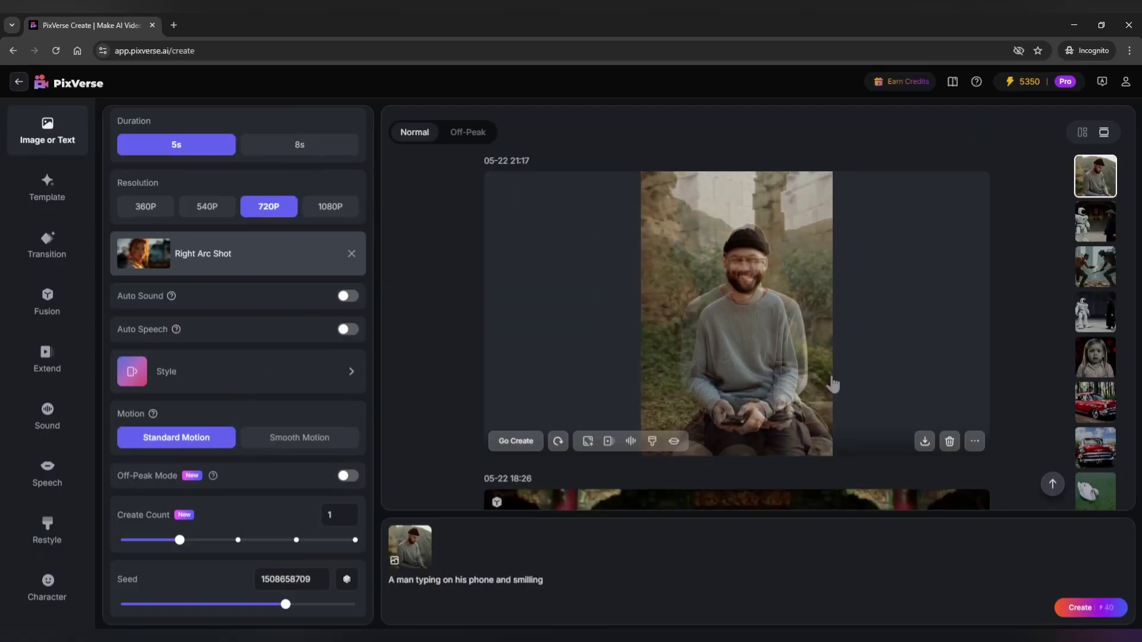
click(831, 384)
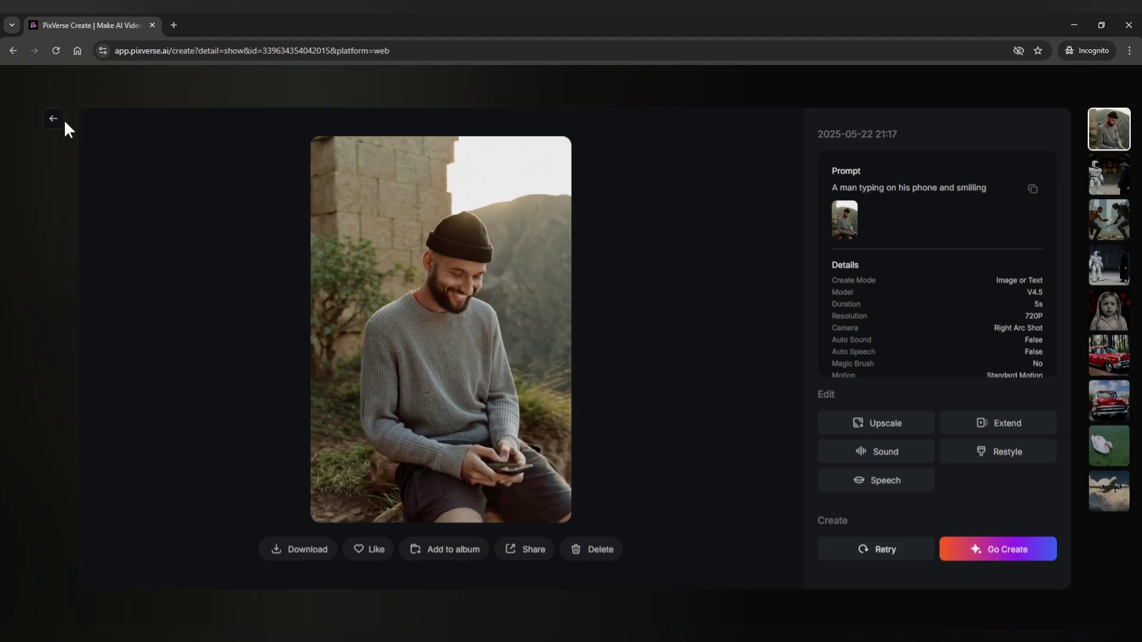
Step: Browse the AI Dance templates, try Subject 3 Fever, then choose Muscle Surge
click(53, 120)
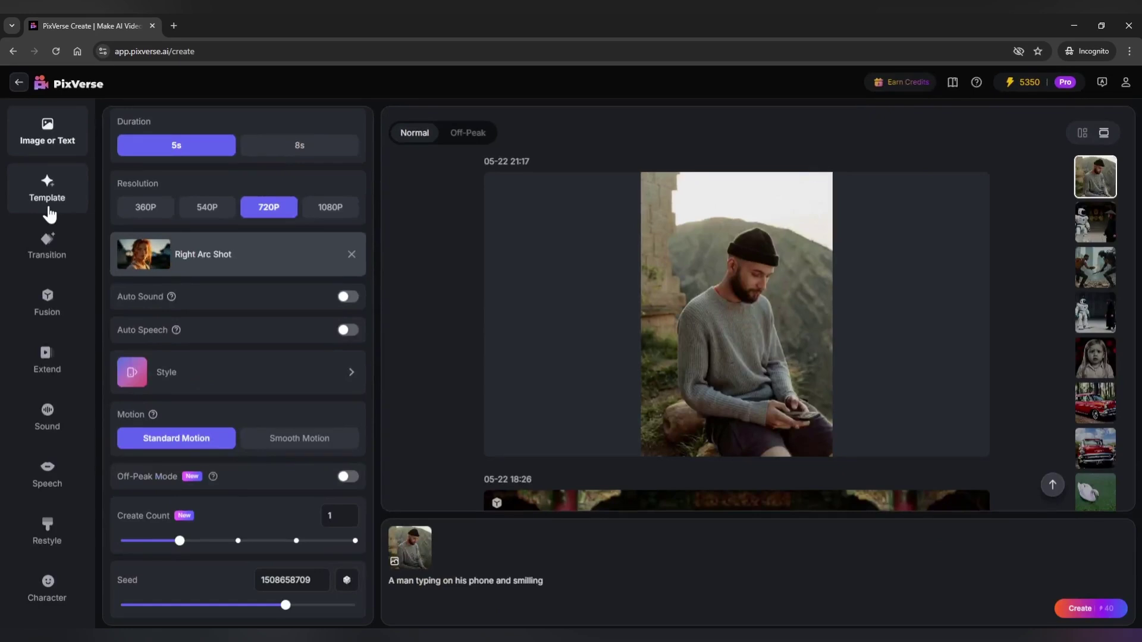
click(50, 211)
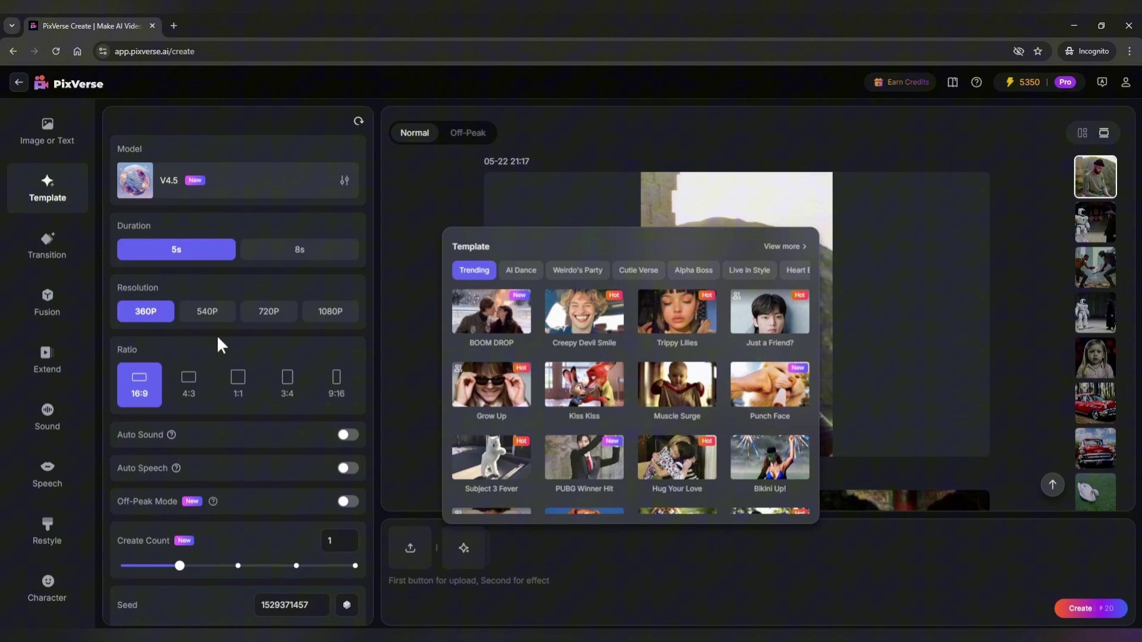
scroll(218, 333, down, 1)
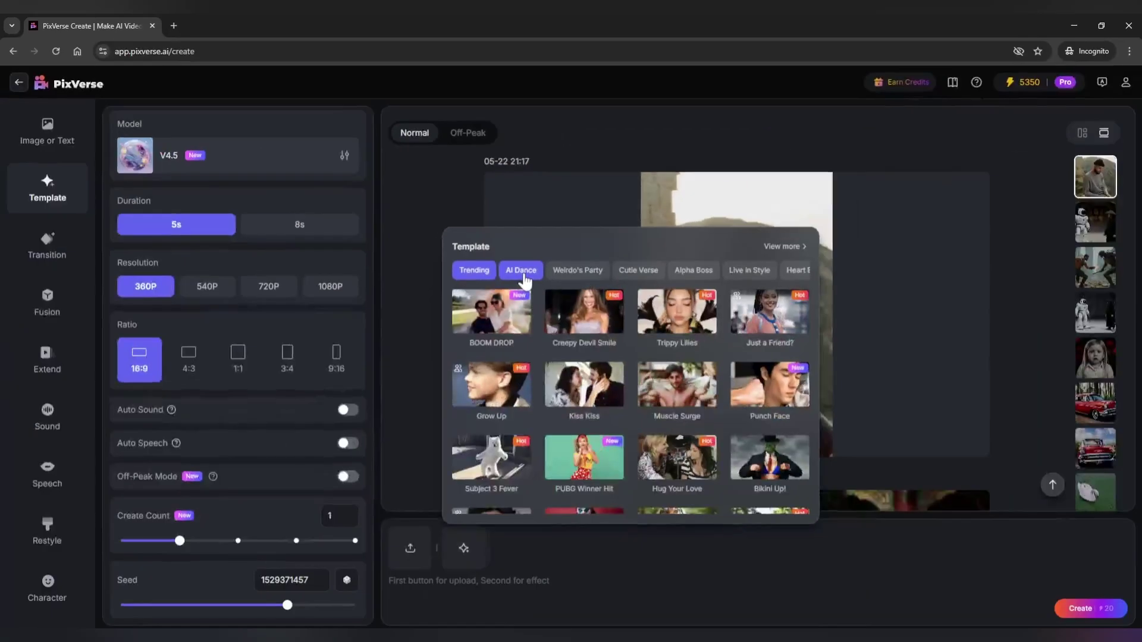
click(523, 276)
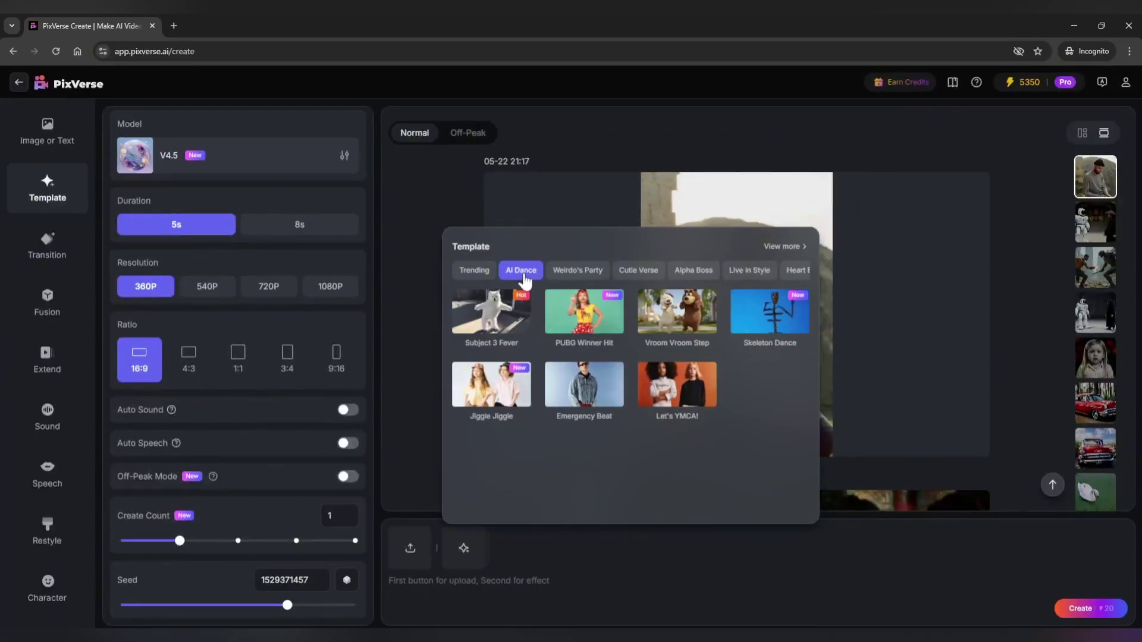
click(486, 334)
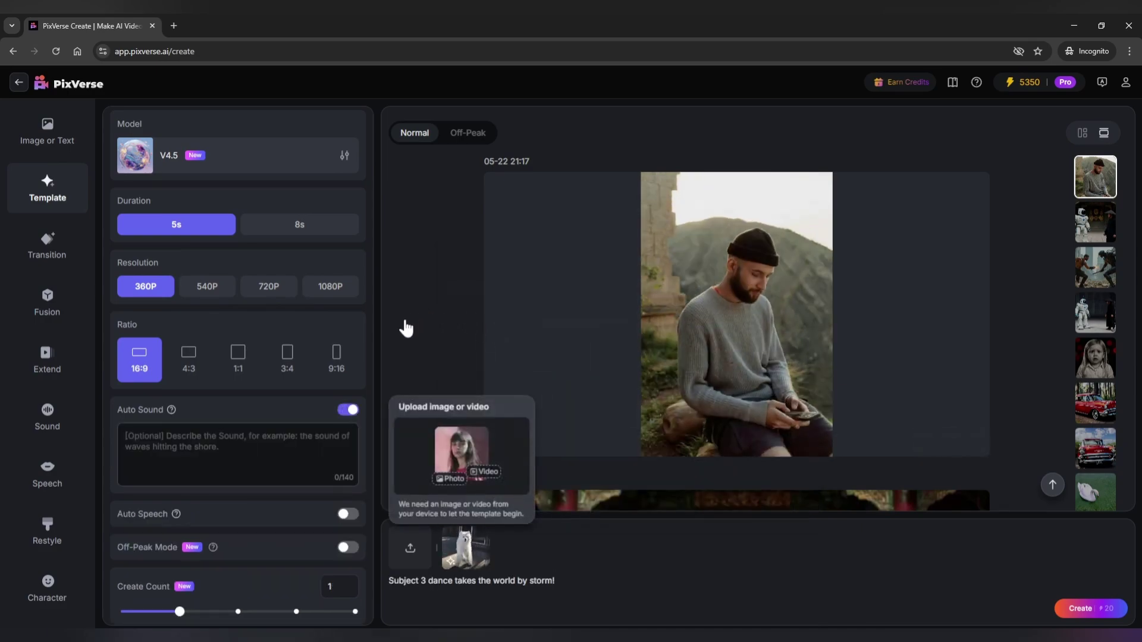
click(465, 546)
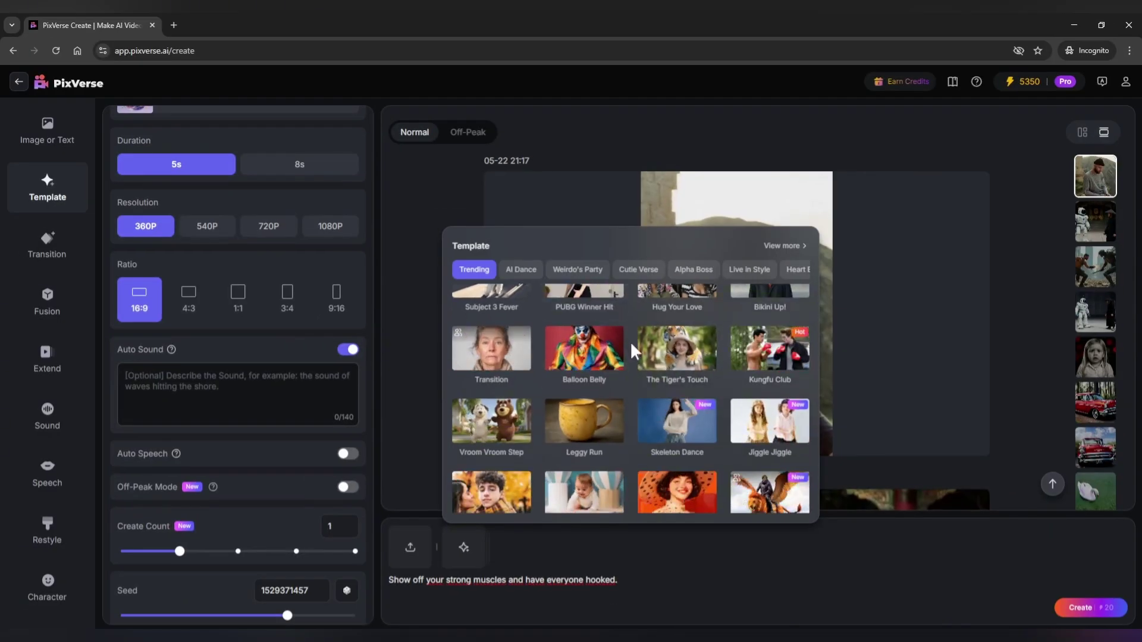
scroll(631, 365, up, 2)
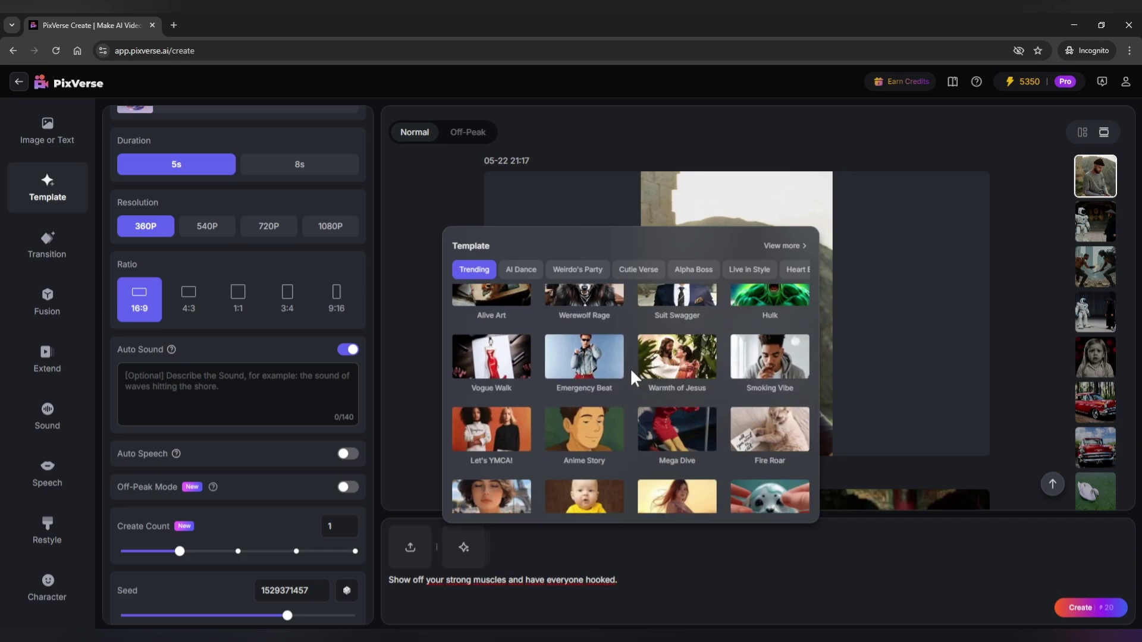
scroll(630, 369, up, 1)
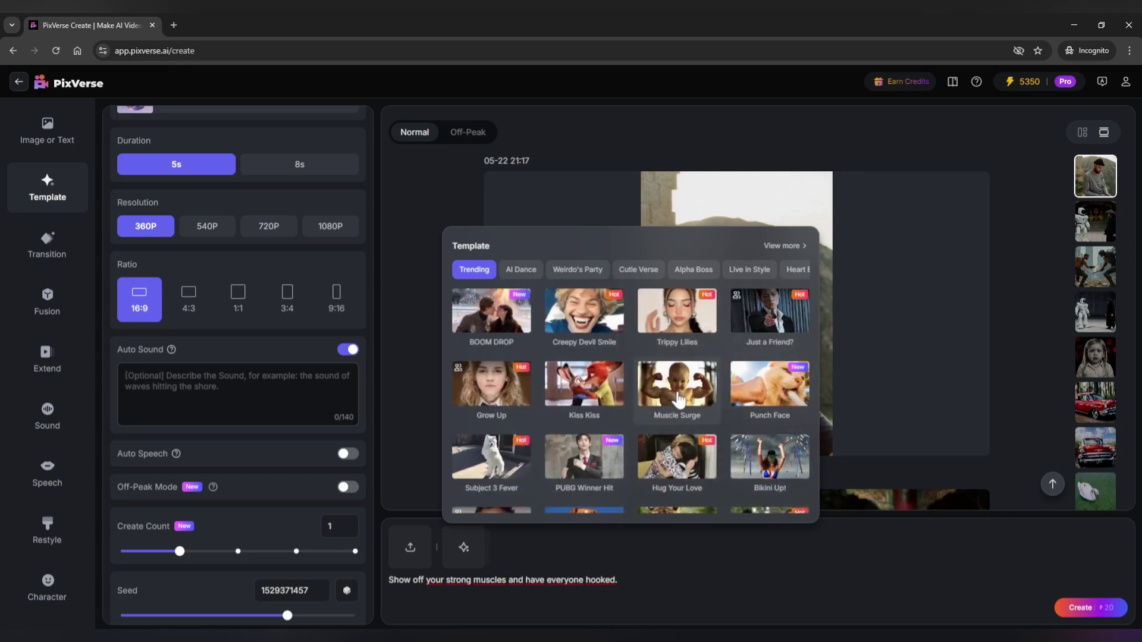
click(675, 400)
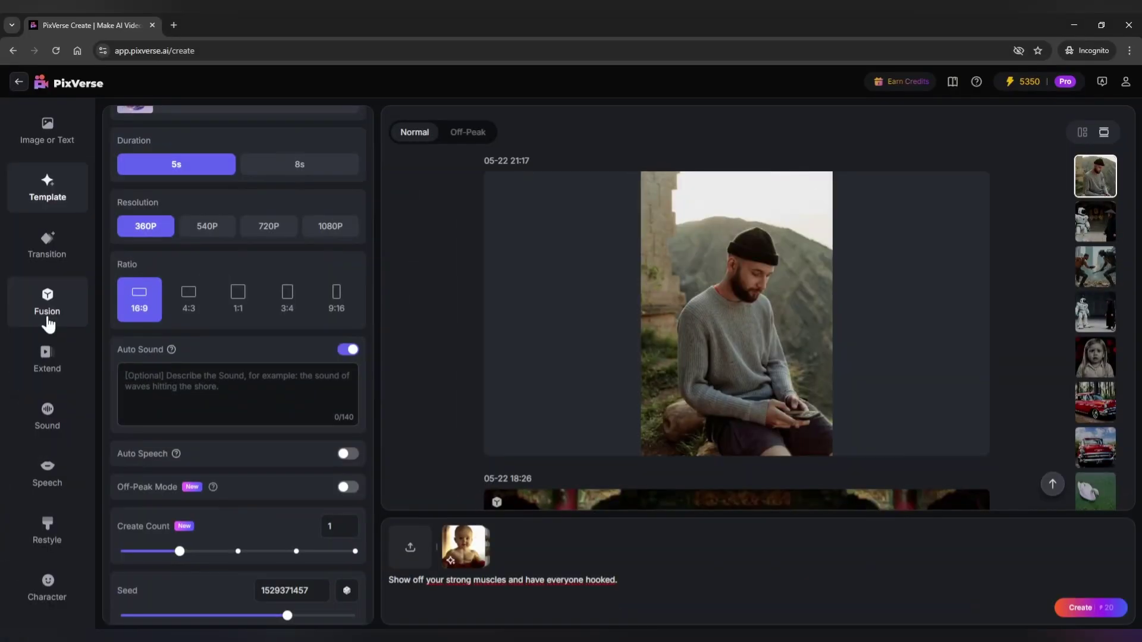
Step: Generate a 720P Fusion fight clip from robot and human reference images, then view its details
click(49, 324)
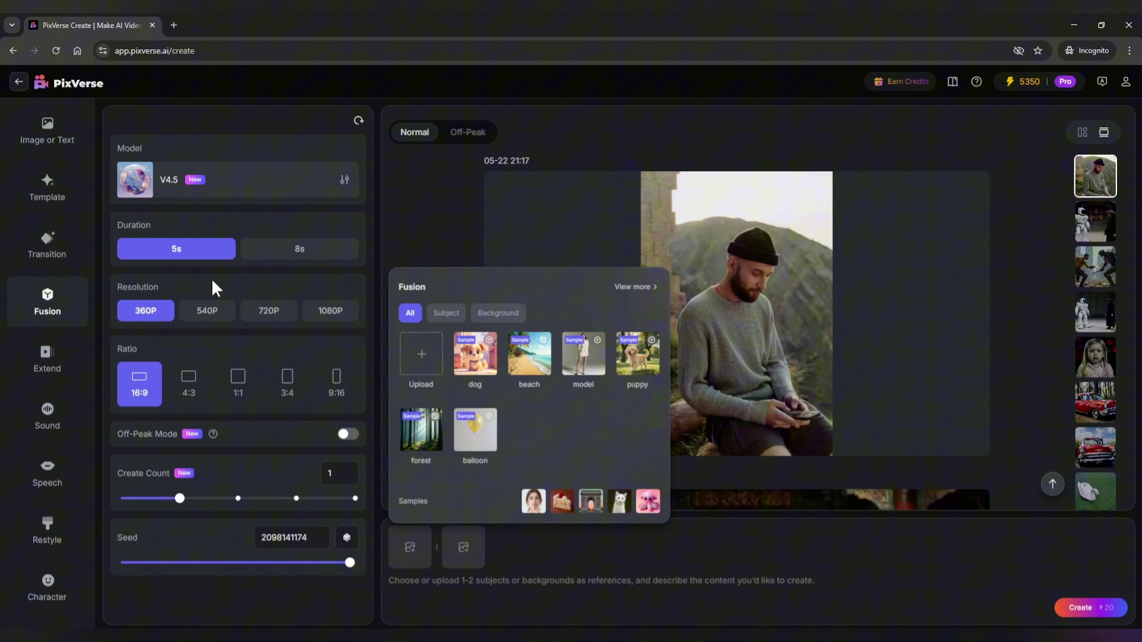
click(268, 311)
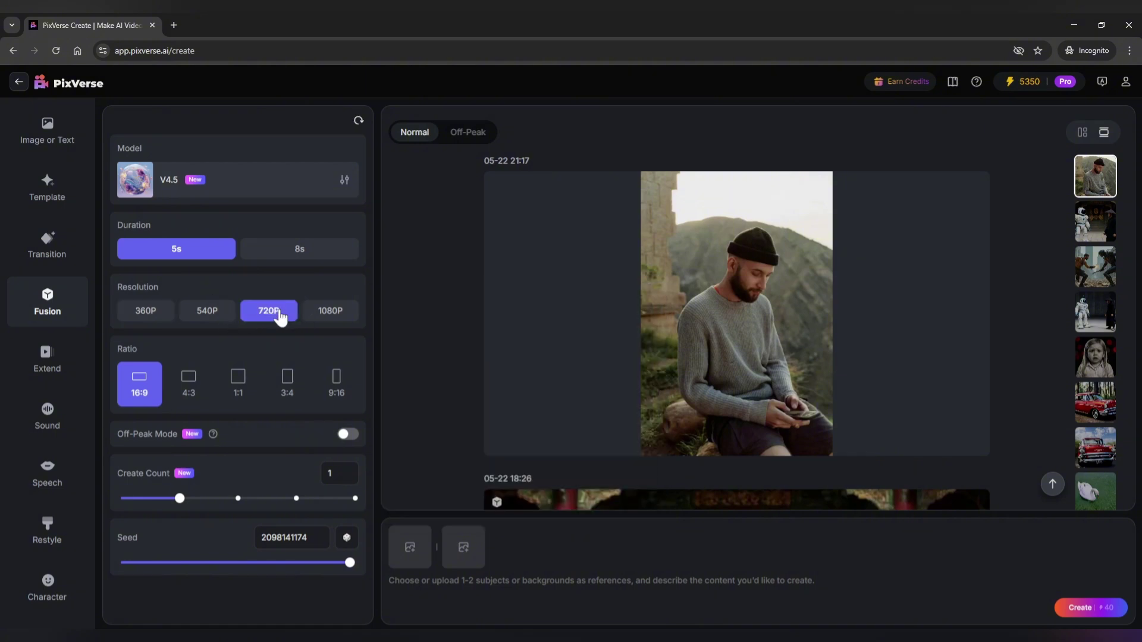
click(407, 552)
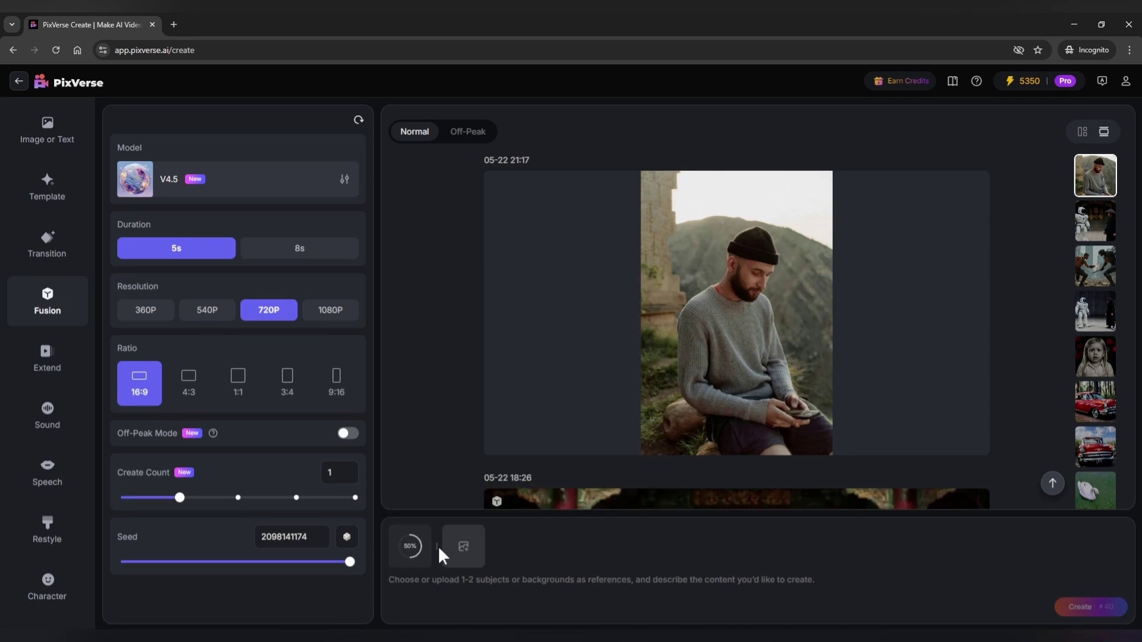
click(472, 558)
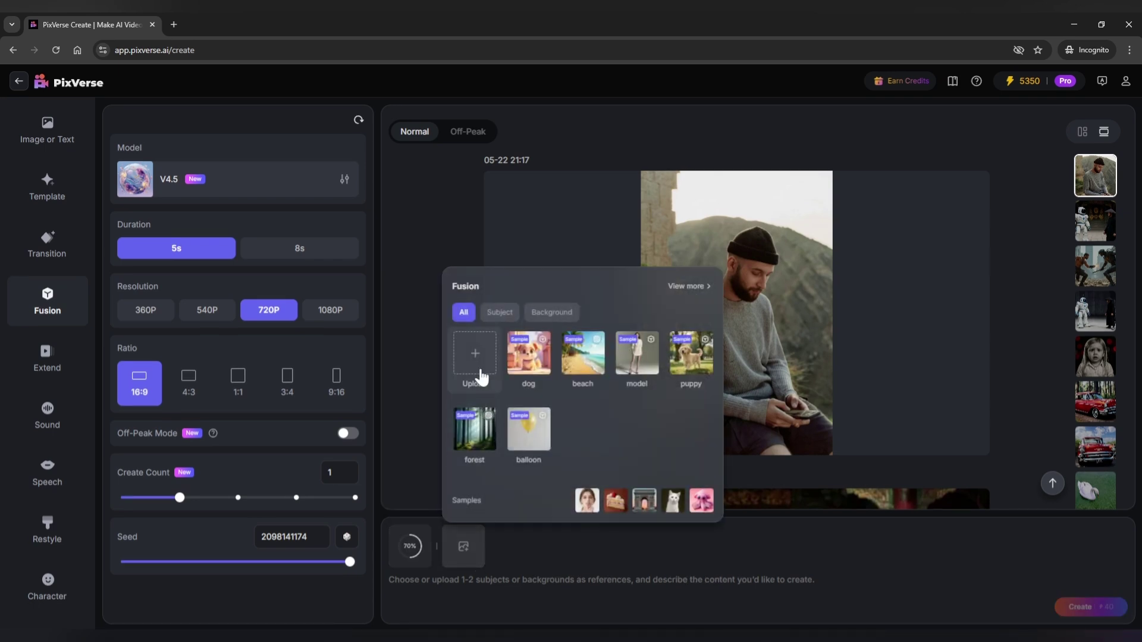
click(533, 578)
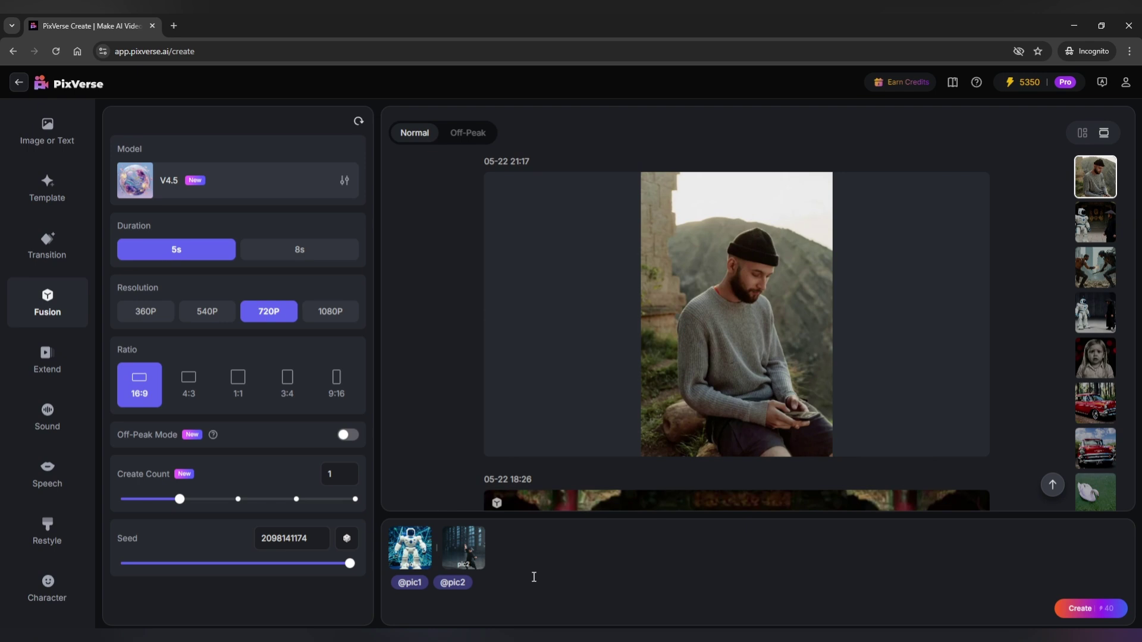
text(A human and a robot fighting)
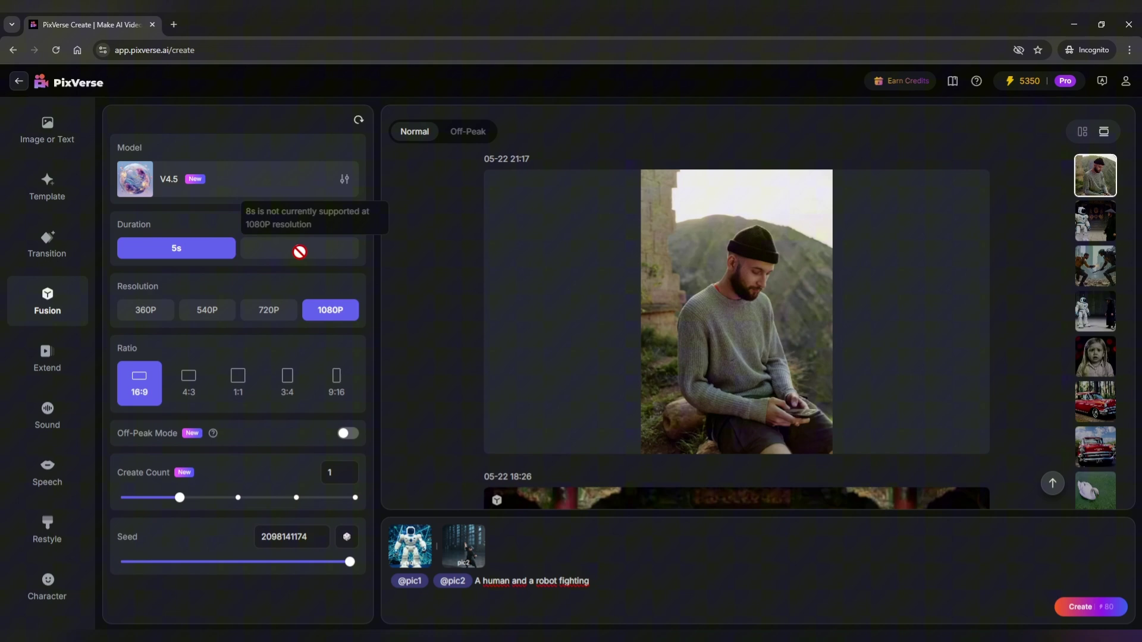
mouse_move(736, 313)
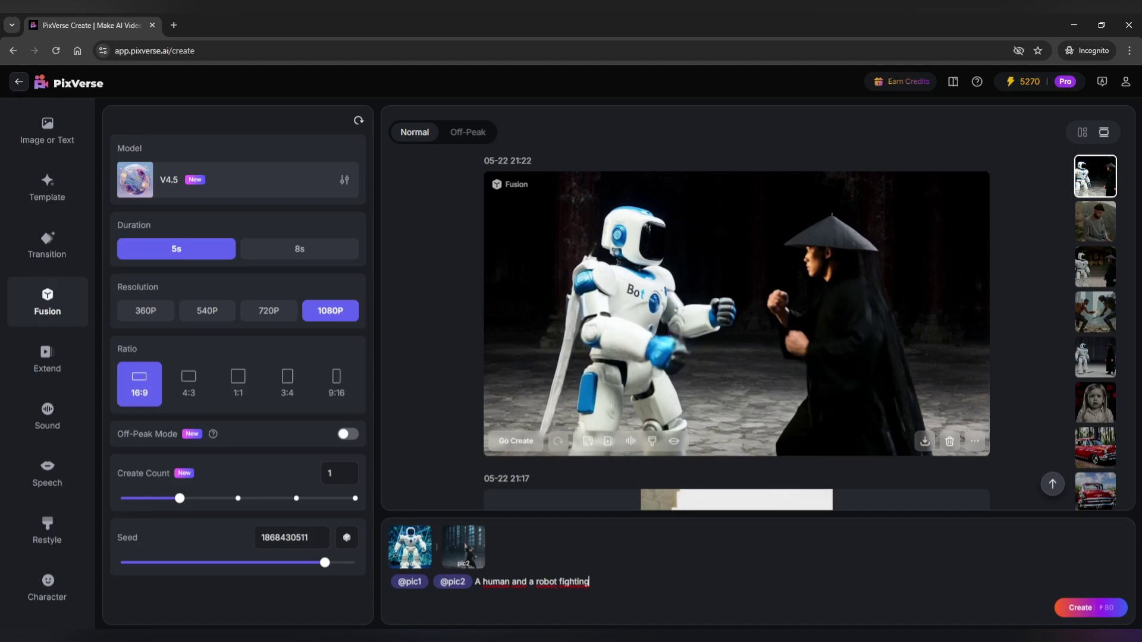
click(900, 335)
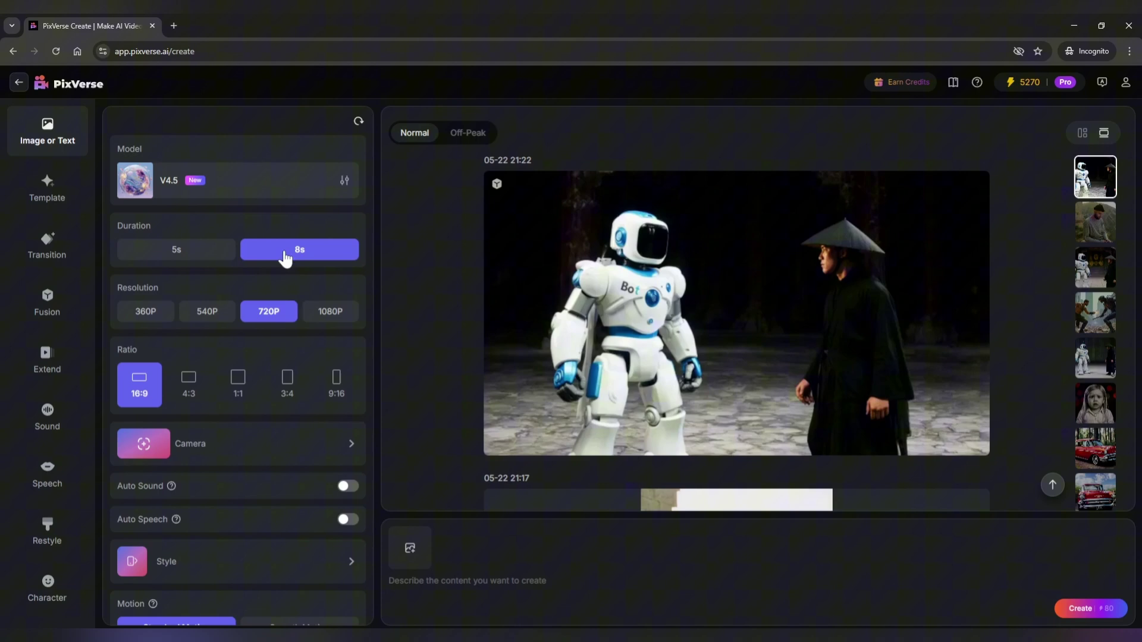
Step: Generate the 8-second ruined-city human-versus-robot fight with a Super Pull Out camera
click(249, 455)
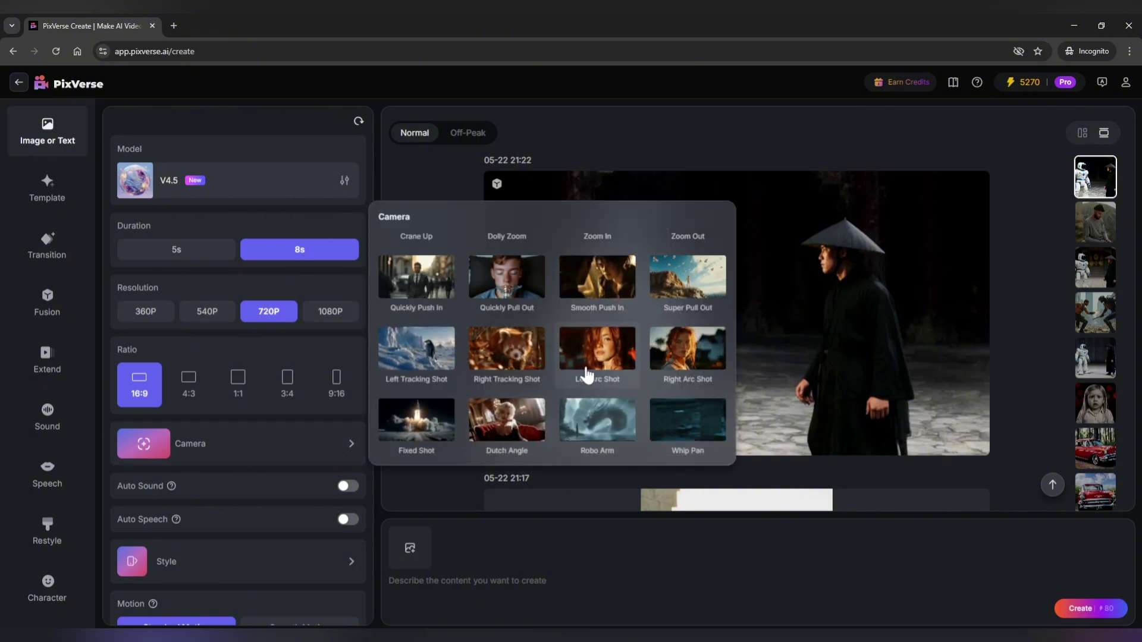
scroll(675, 347, up, 2)
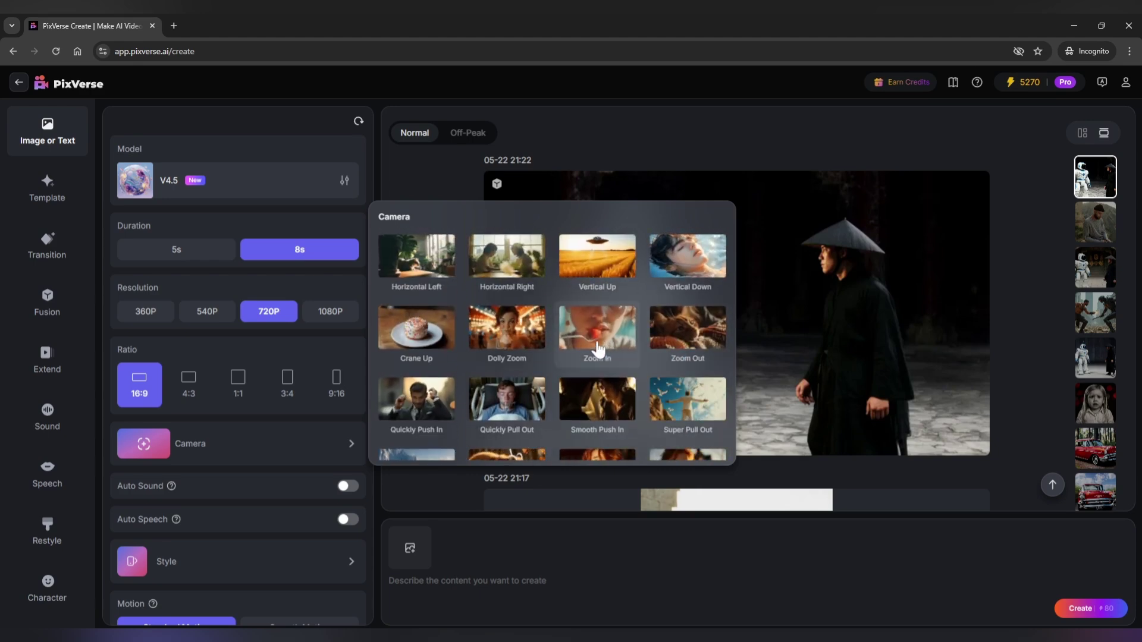
scroll(567, 348, down, 1)
scroll(589, 347, down, 1)
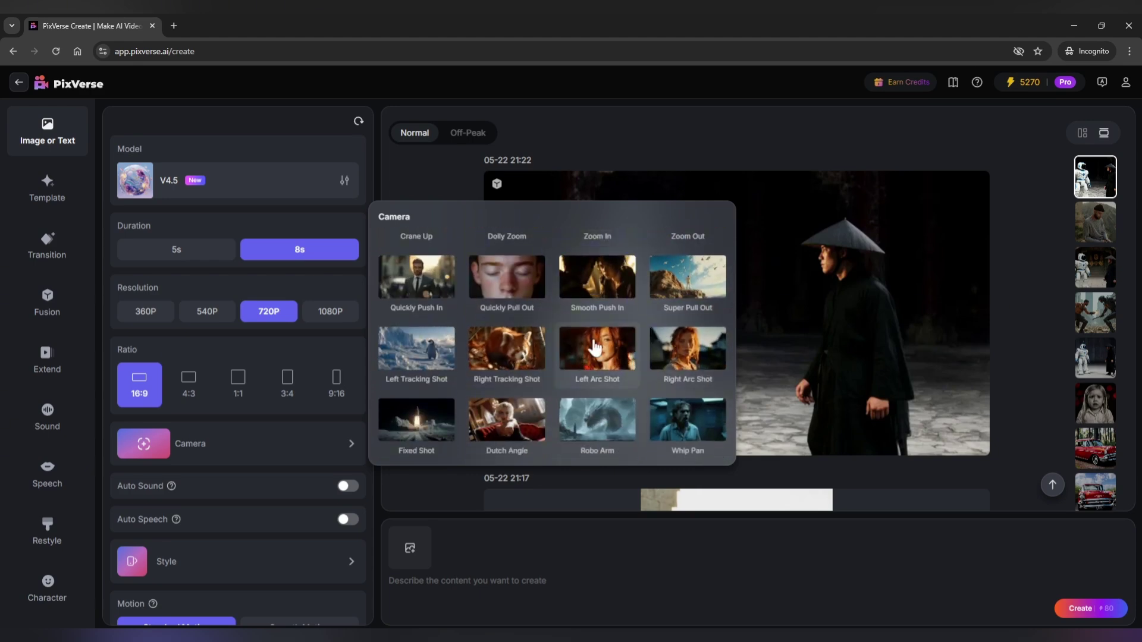
click(696, 289)
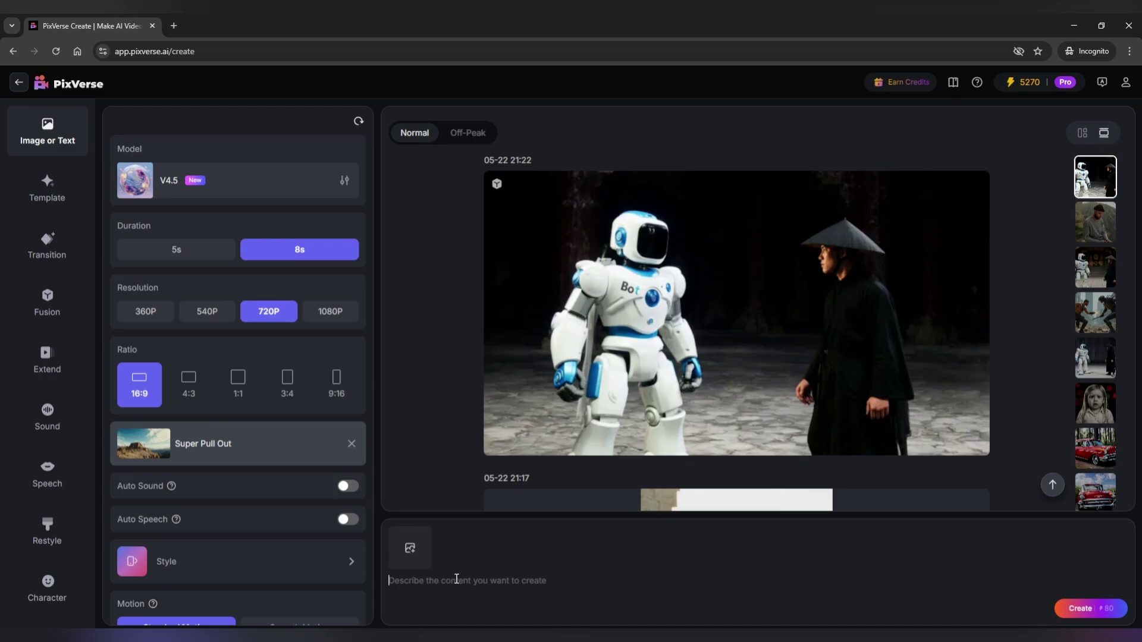
text(A human and a robot fighting in a ruined futuristic city)
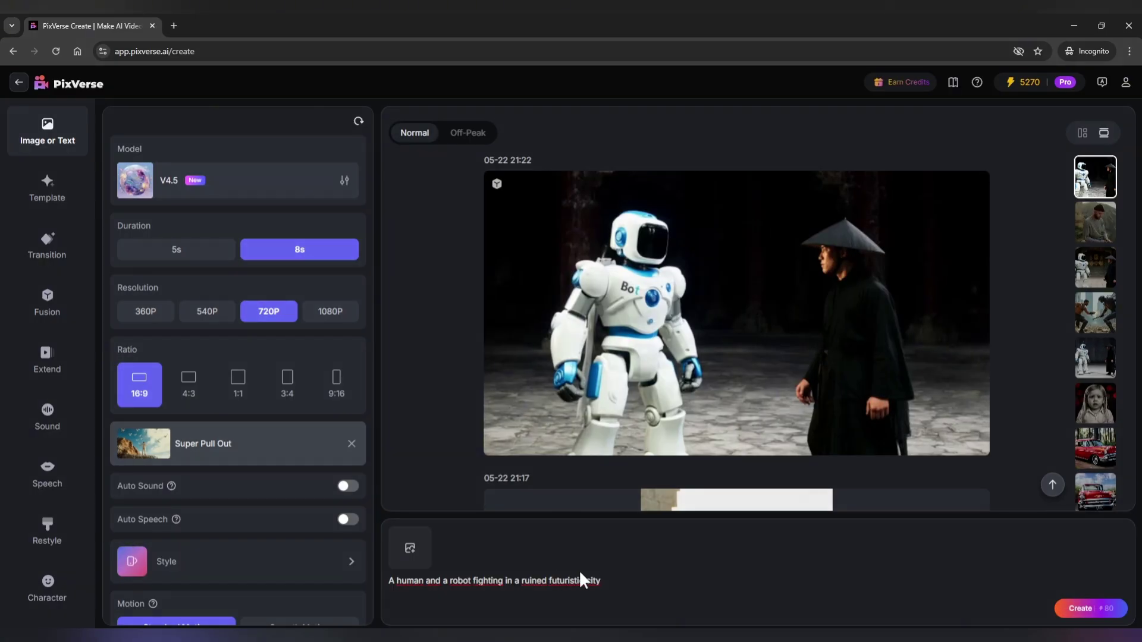
click(1061, 614)
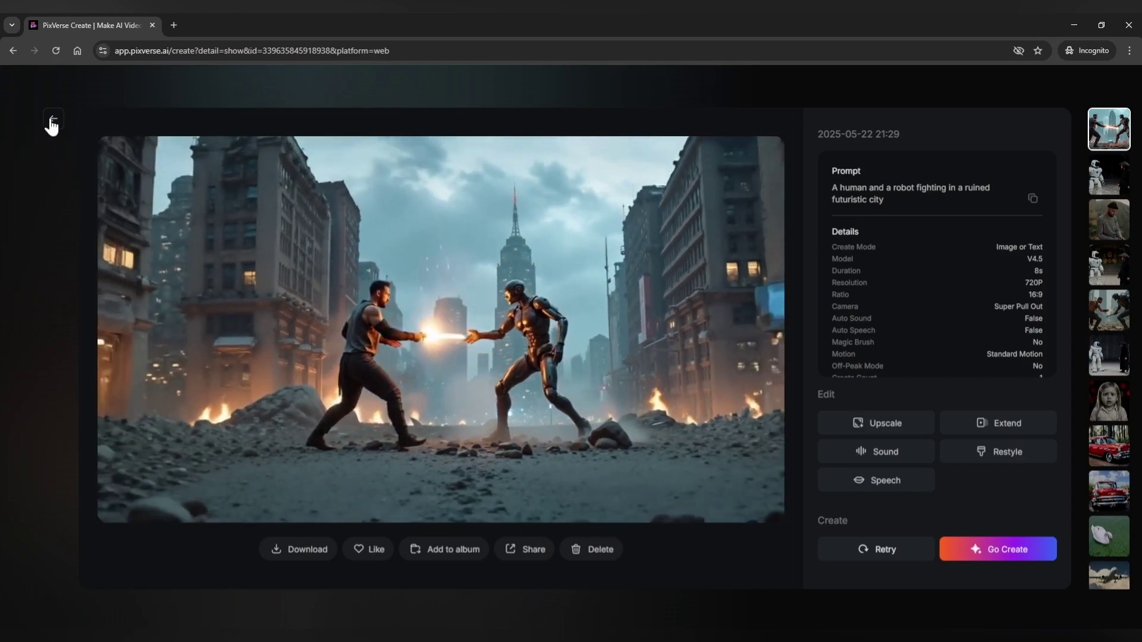
Step: Back on the creation page, set the camera motion to Zoom Out for the Moon battle
click(51, 123)
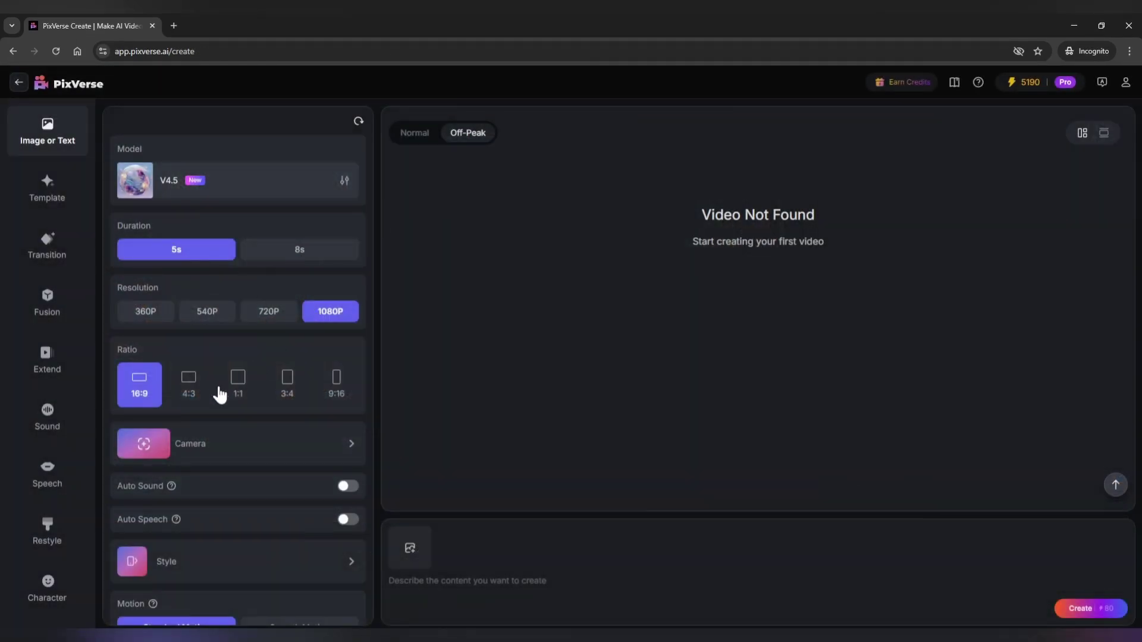
click(224, 461)
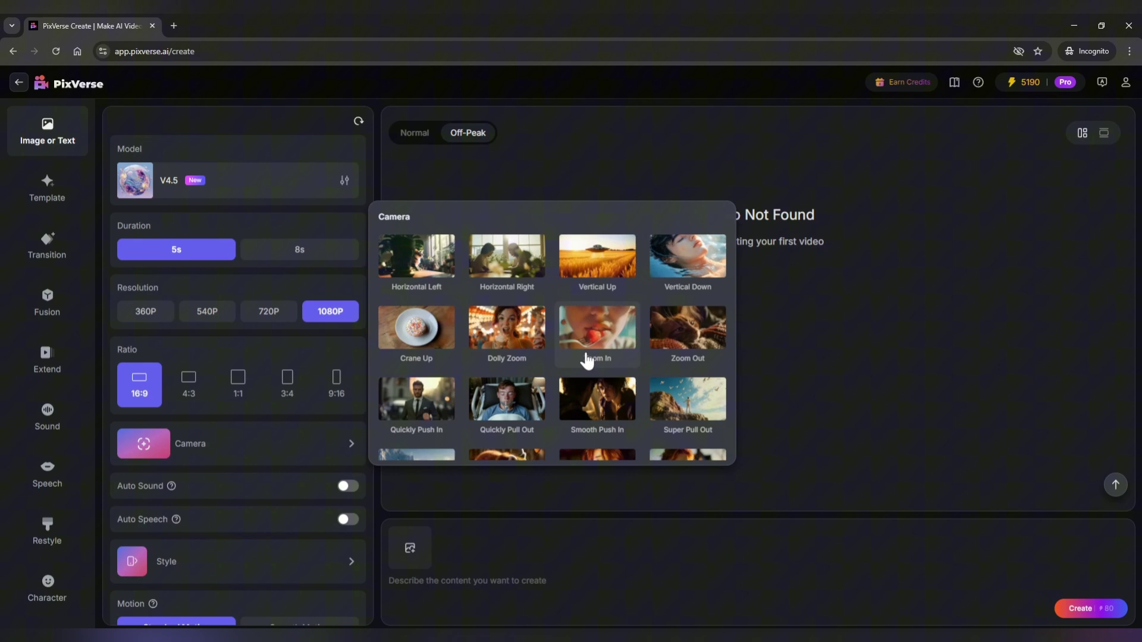
click(697, 344)
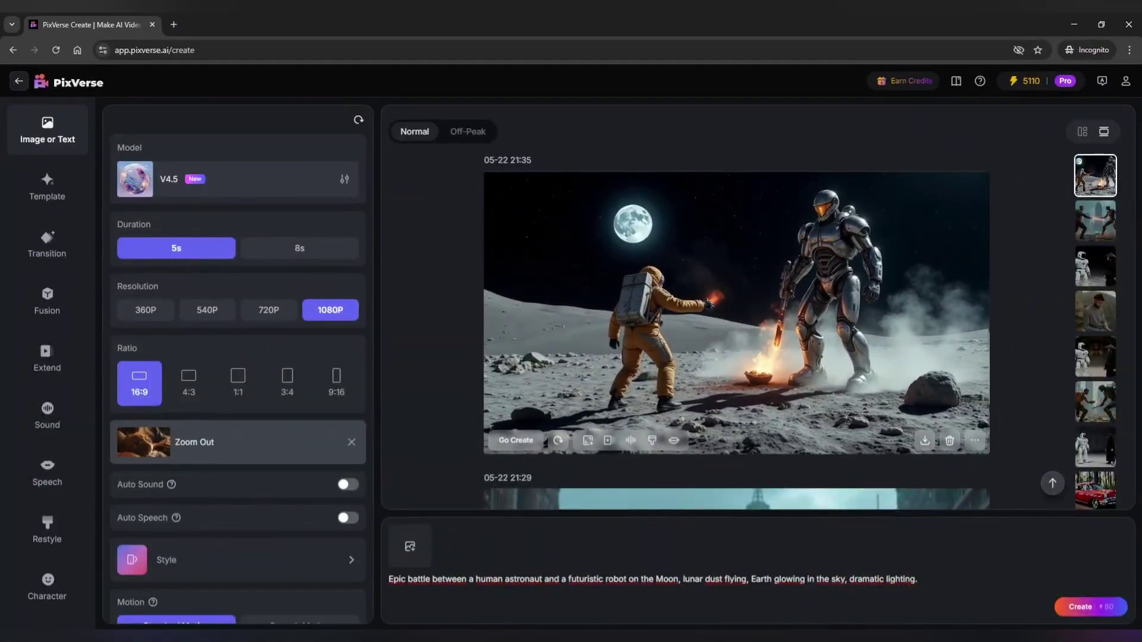
Step: Copy the Moon battle video's prompt from its details, then return to the creation page
click(721, 313)
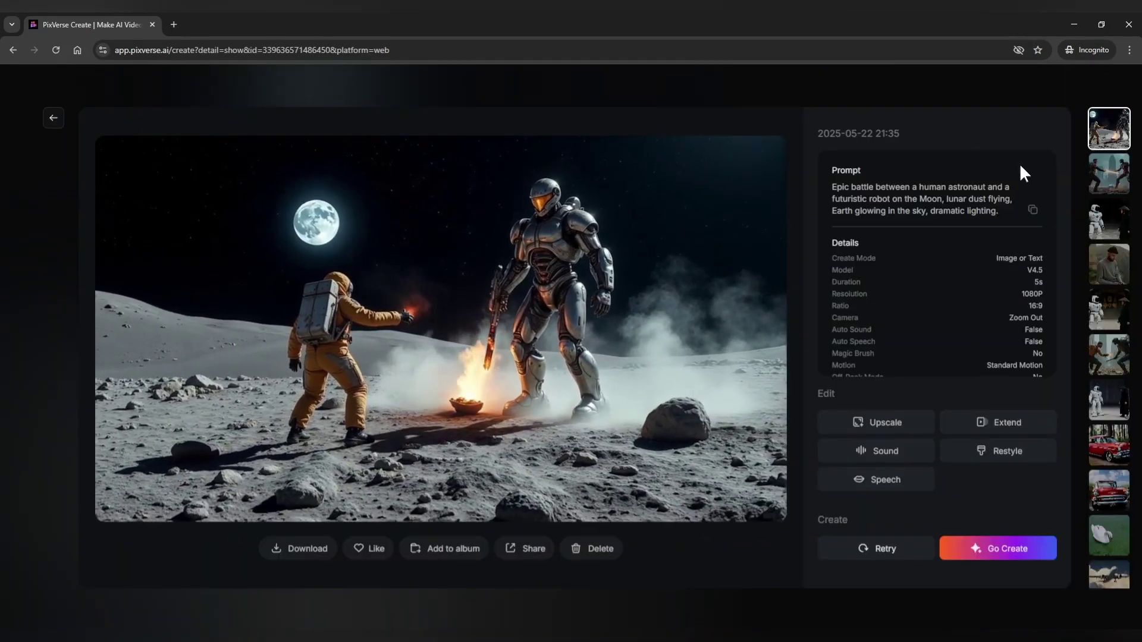
click(1032, 211)
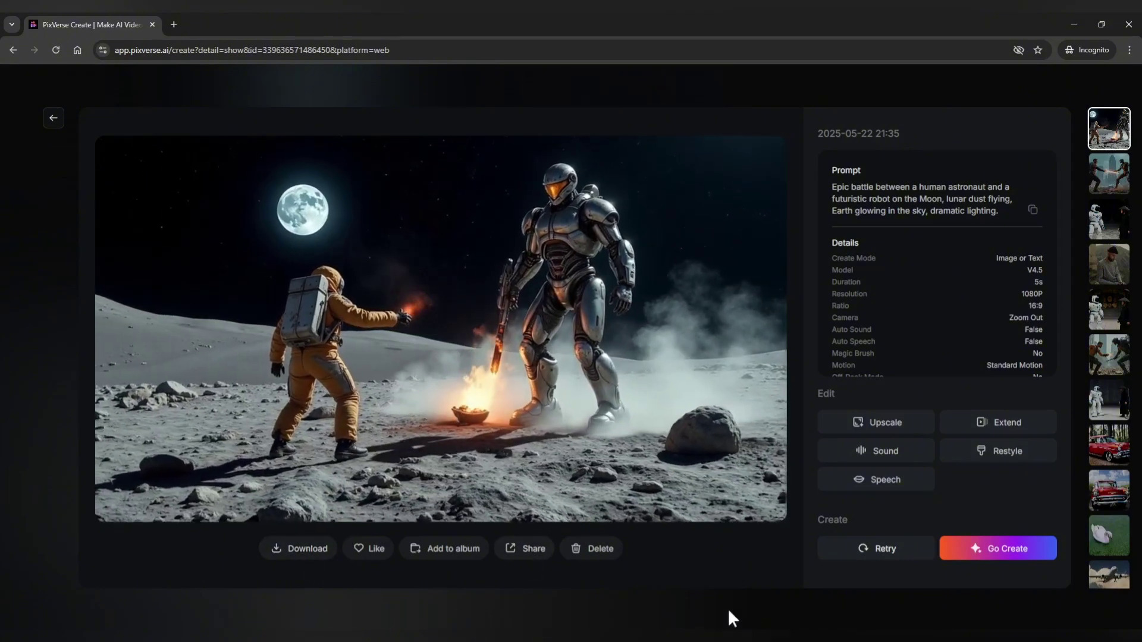
click(876, 454)
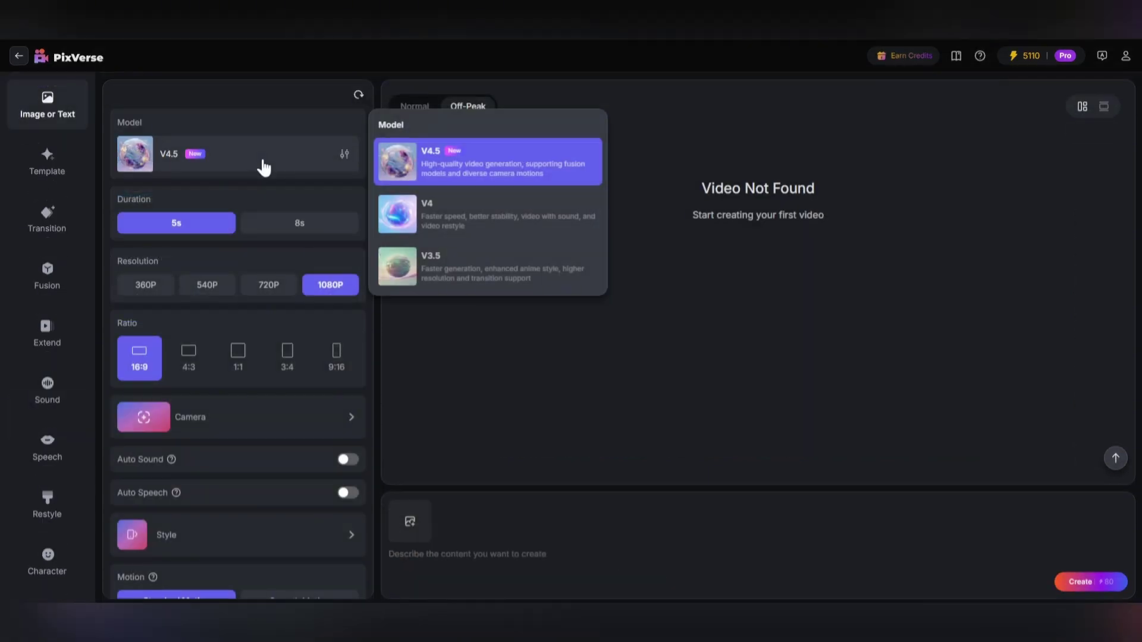
Step: Use a Fixed Shot camera and turn on automatic sound for the blue-tree video
click(252, 427)
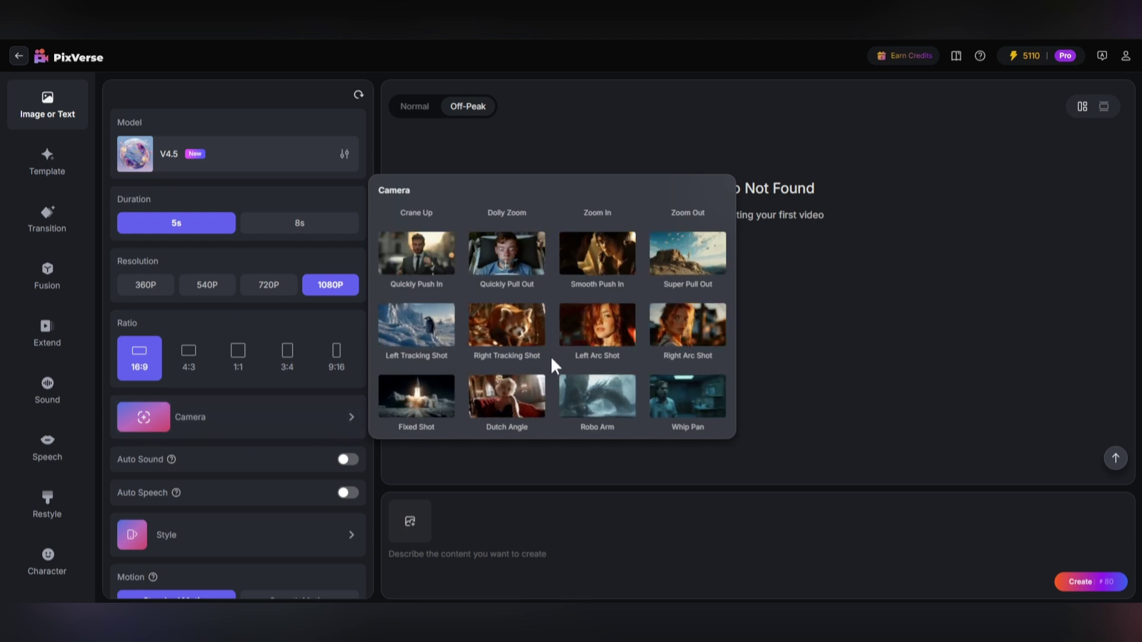
click(437, 403)
scroll(350, 278, down, 2)
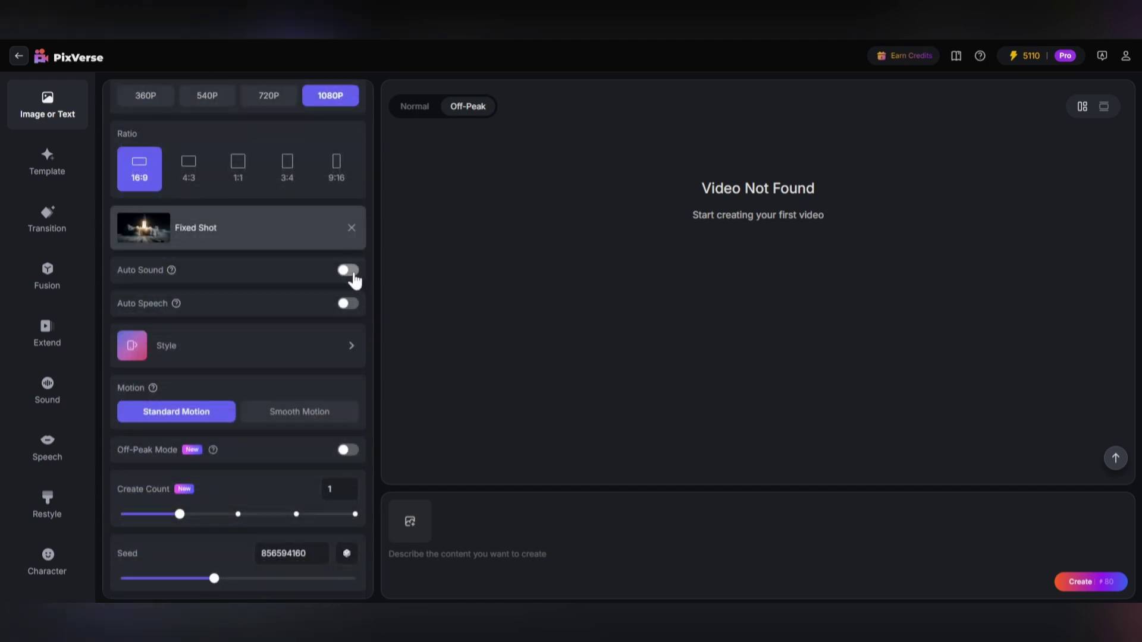
click(349, 270)
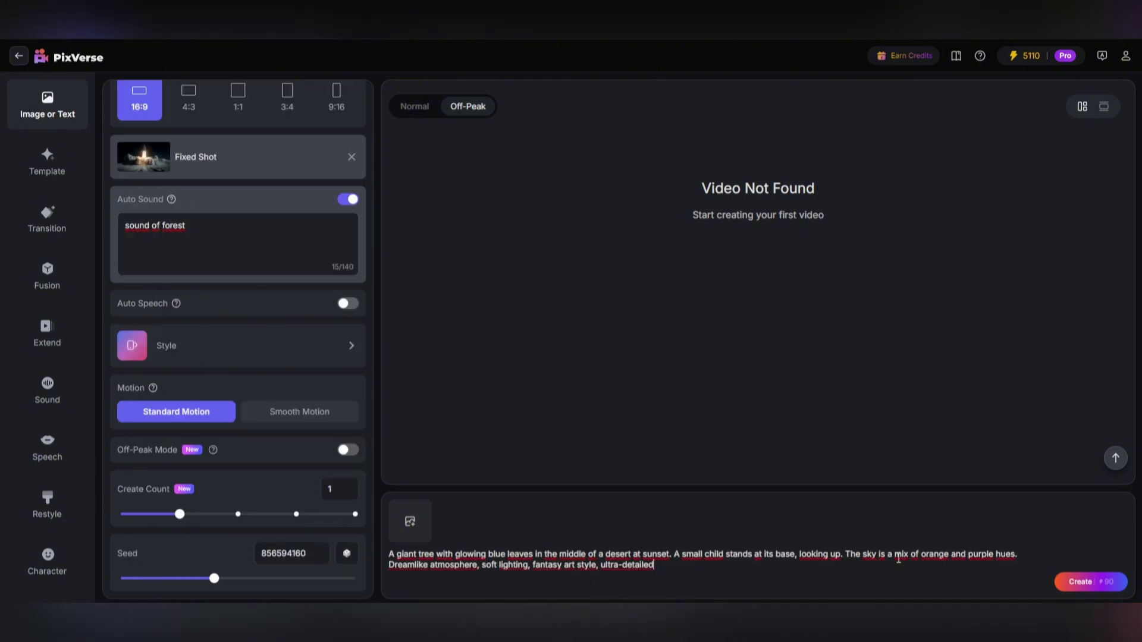
Step: Generate the glowing blue tree video and lower its playback volume
click(1082, 582)
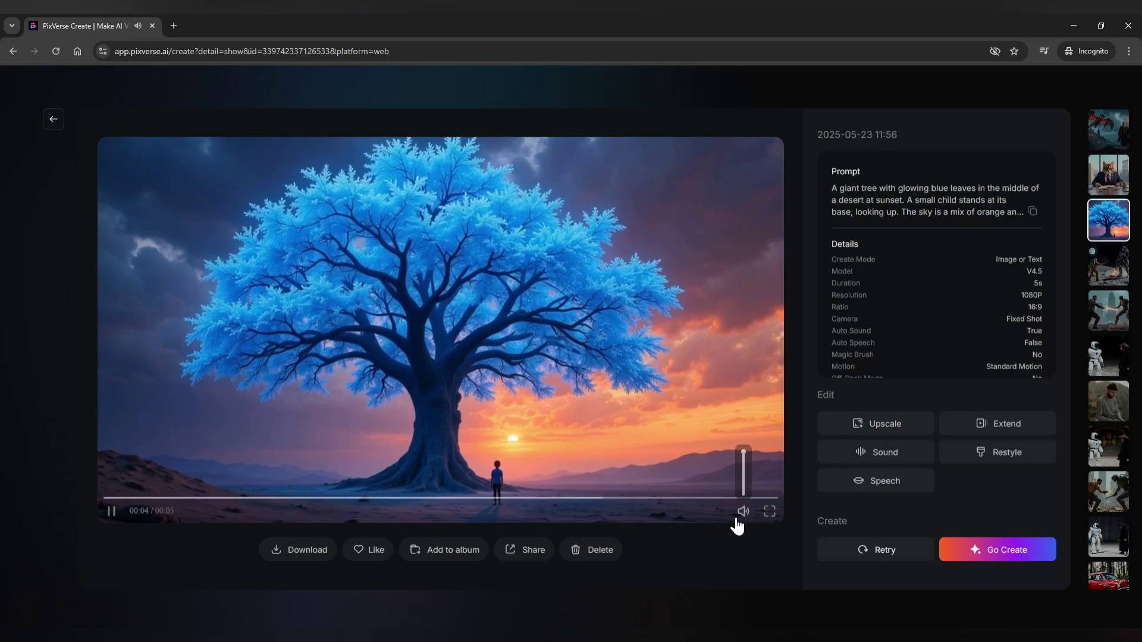
click(745, 474)
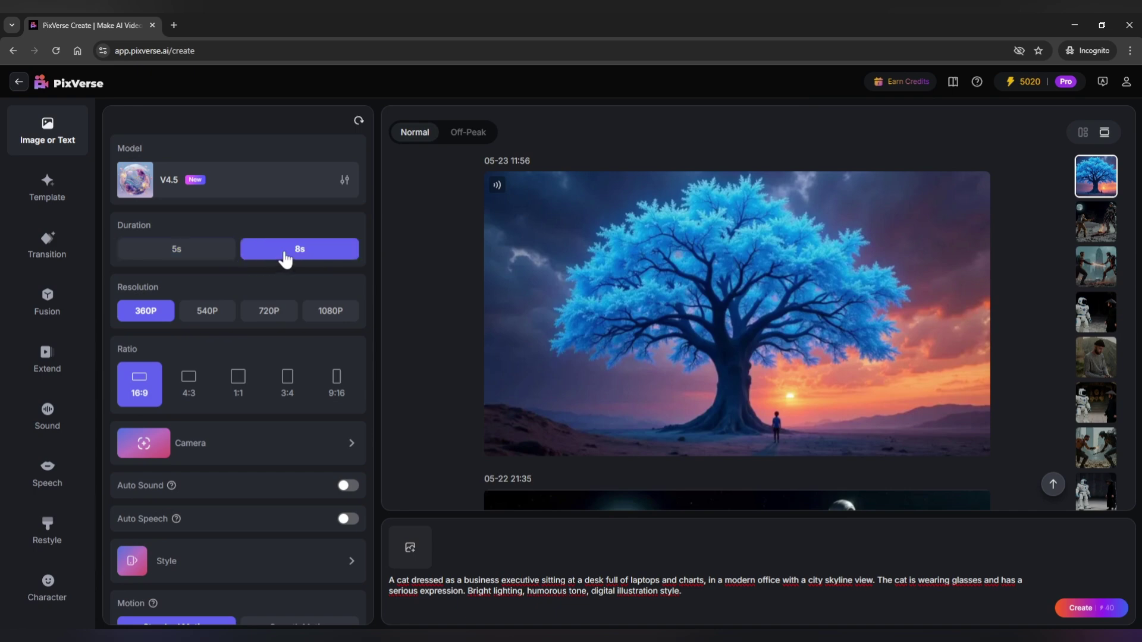
Step: Generate the cat executive clip at 1080P with a Zoom Out camera, then open it
click(323, 314)
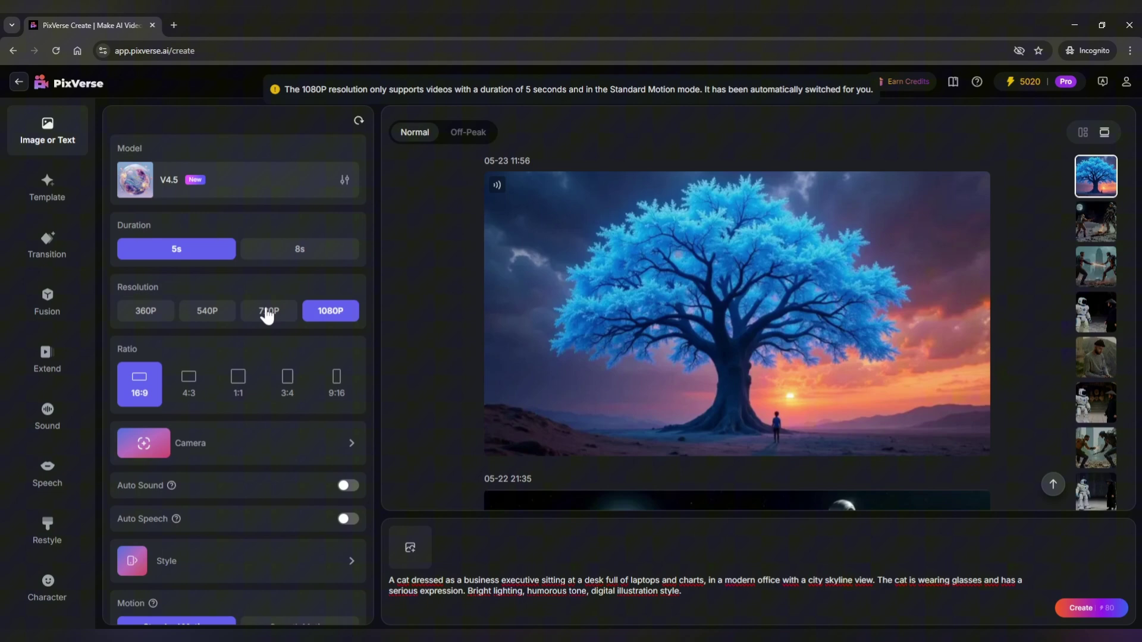
scroll(250, 321, down, 1)
scroll(250, 321, down, 1)
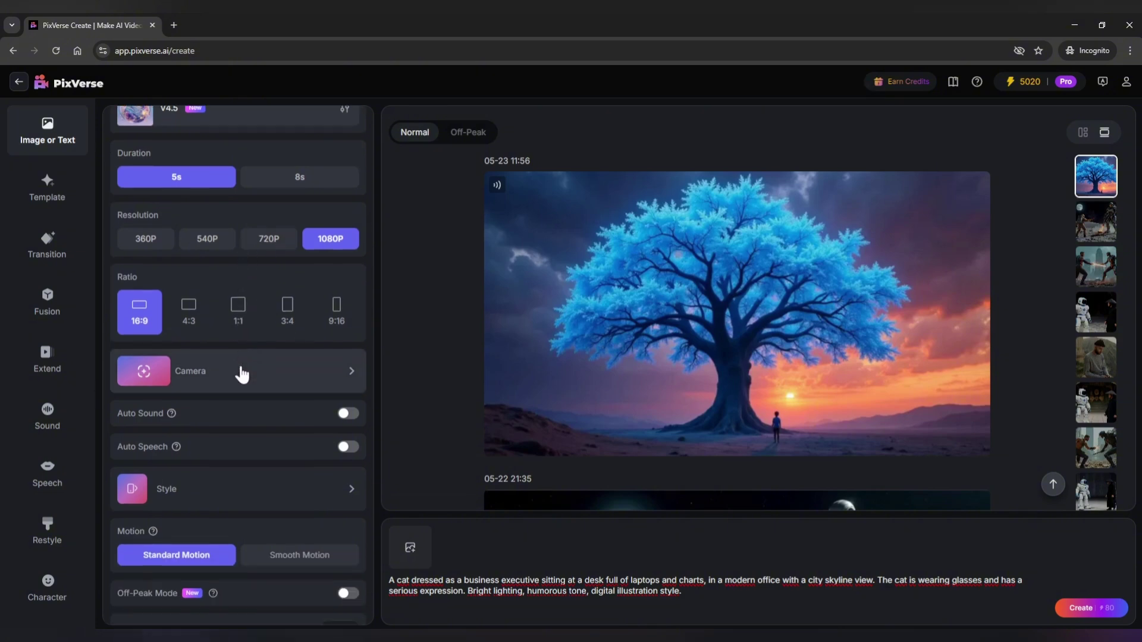
scroll(249, 321, down, 1)
scroll(250, 321, down, 1)
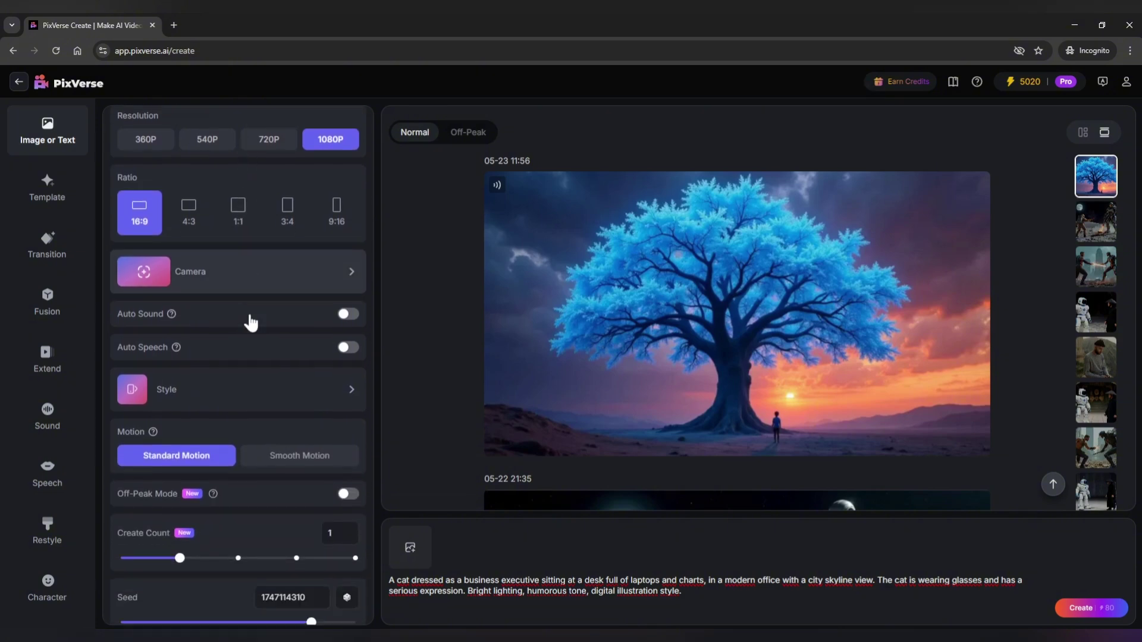
click(272, 269)
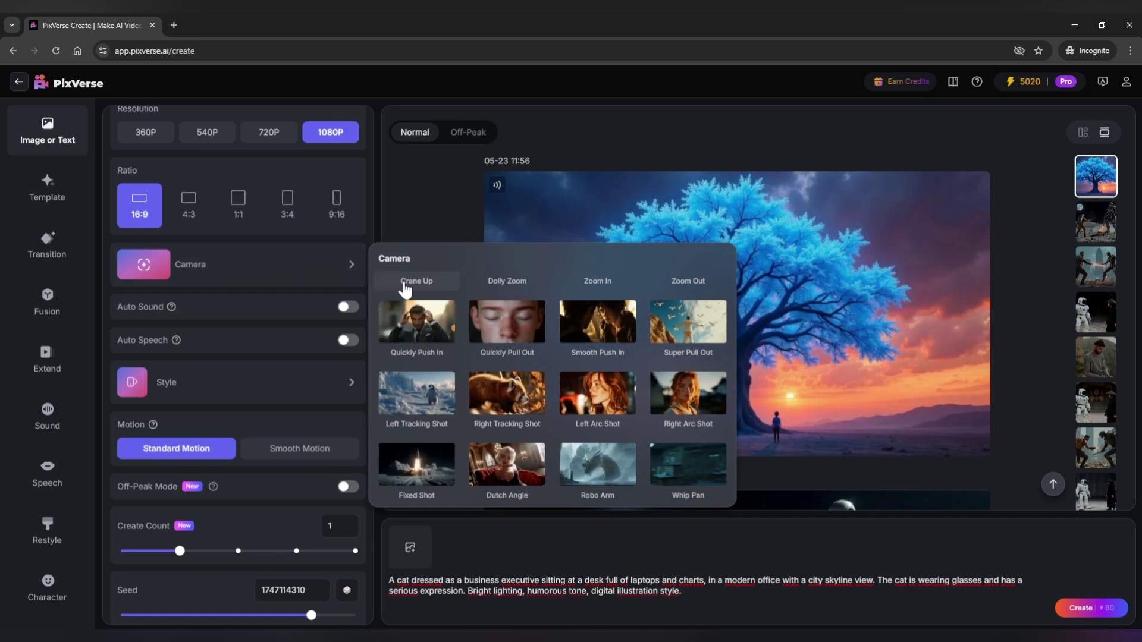
scroll(562, 339, up, 2)
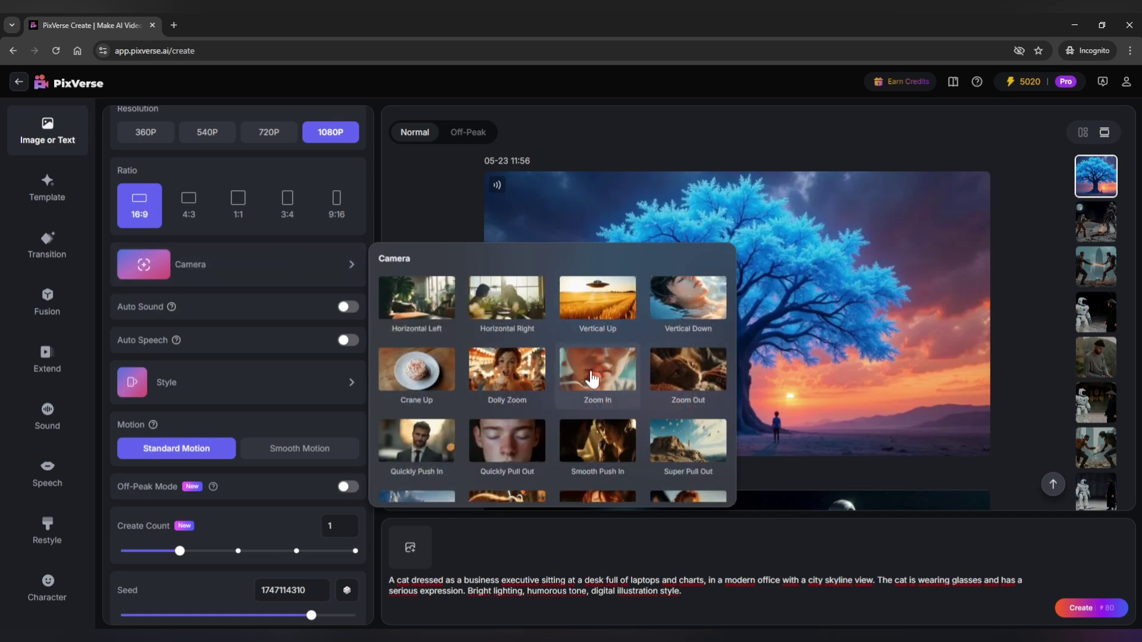
click(669, 370)
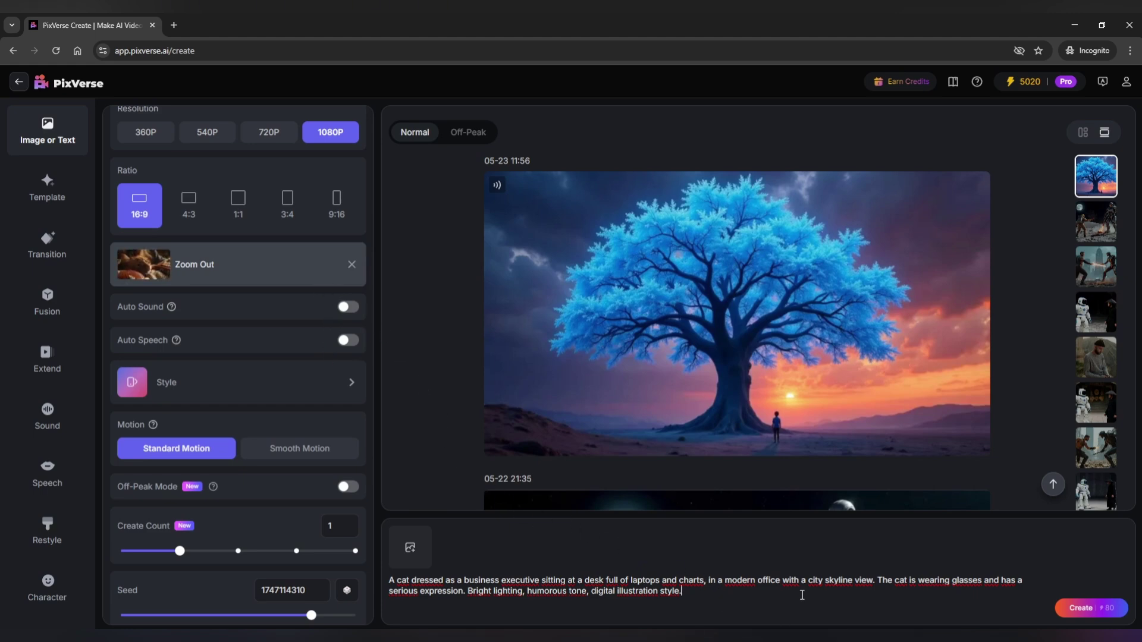
click(1081, 609)
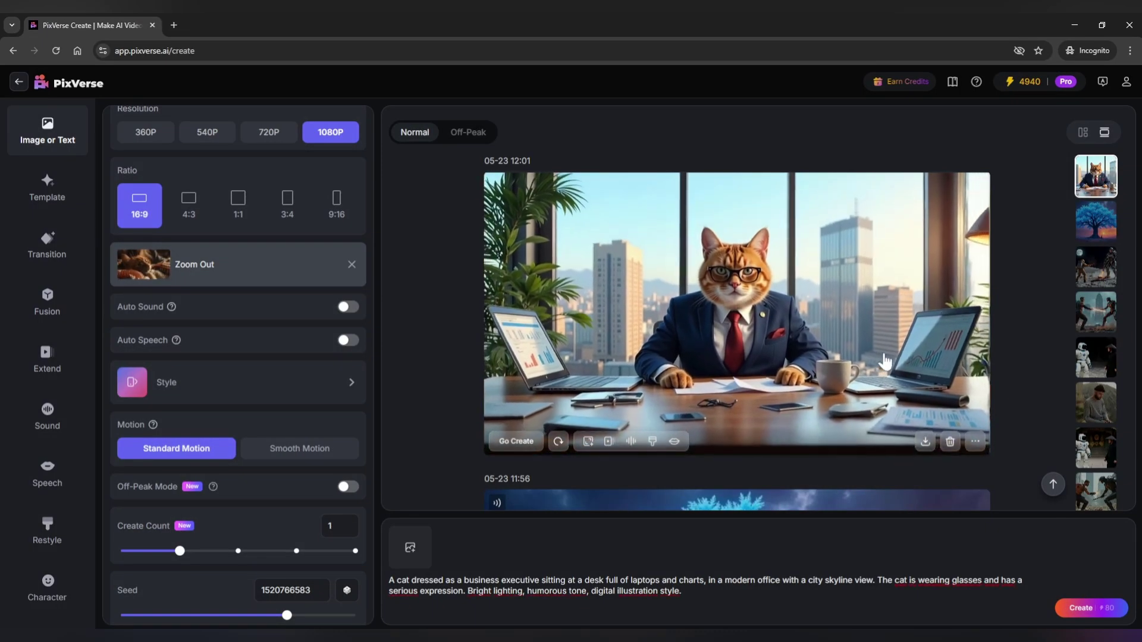
click(853, 326)
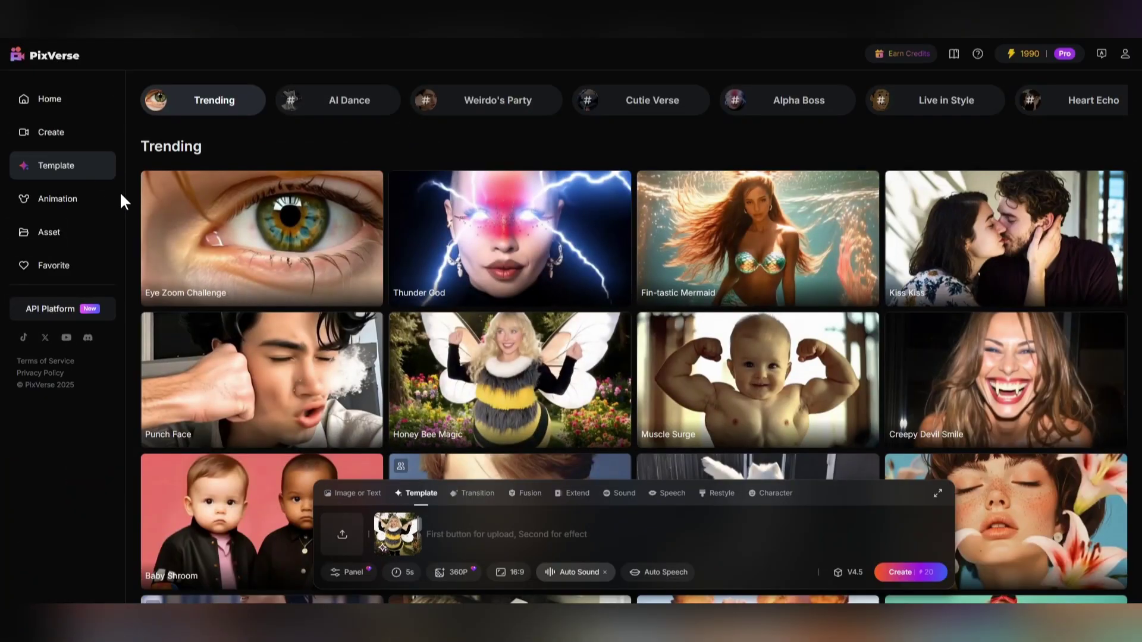
Step: Load Eye Zoom Challenge with an uploaded portrait photo and set output to 1080P
click(368, 293)
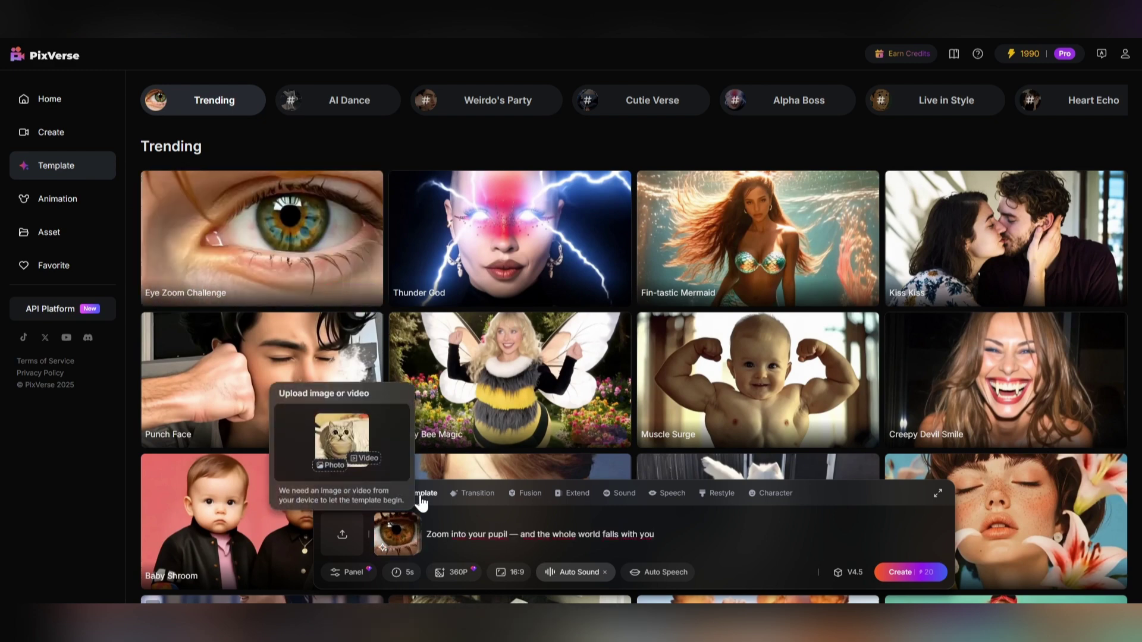
click(340, 549)
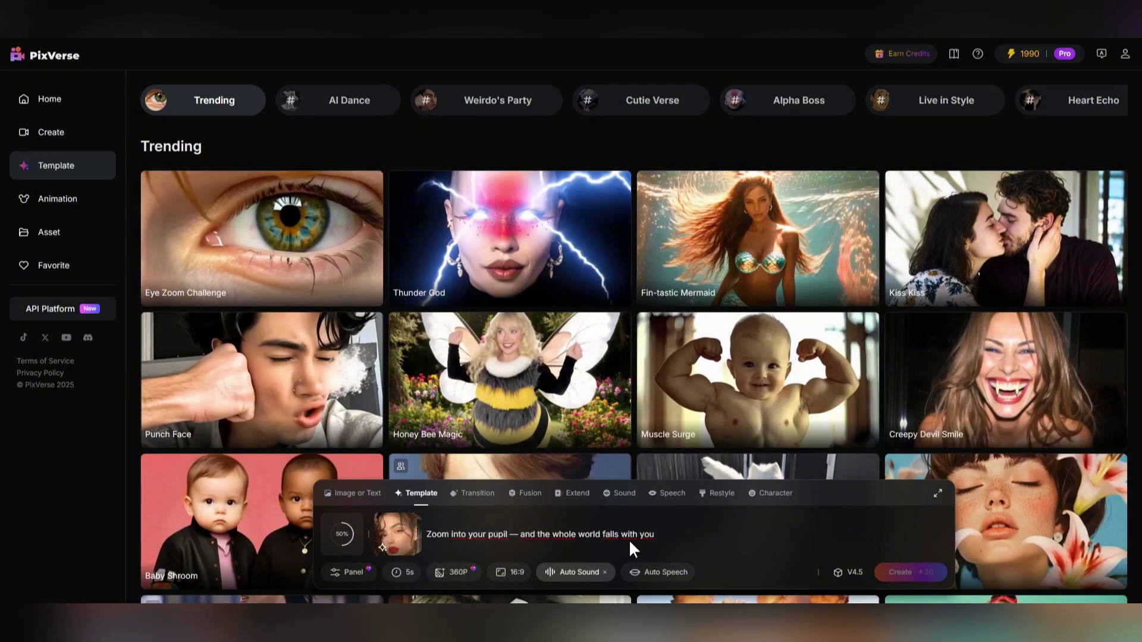
click(460, 573)
click(454, 467)
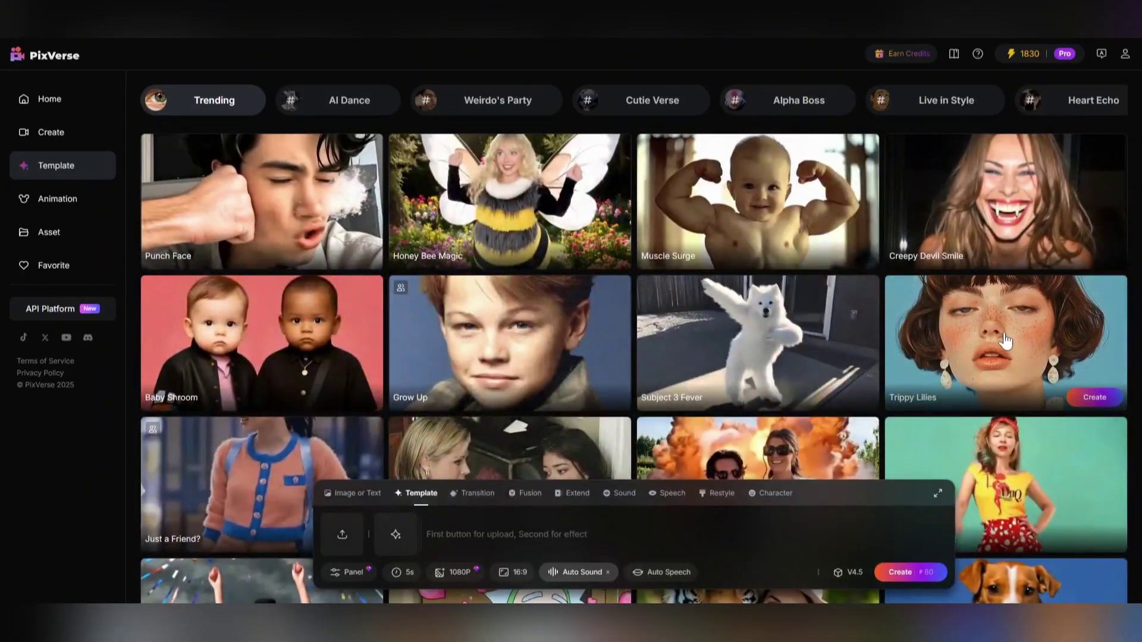
Step: Give Trippy Lilies a face photo, then load the Honey Bee Magic template
click(1091, 397)
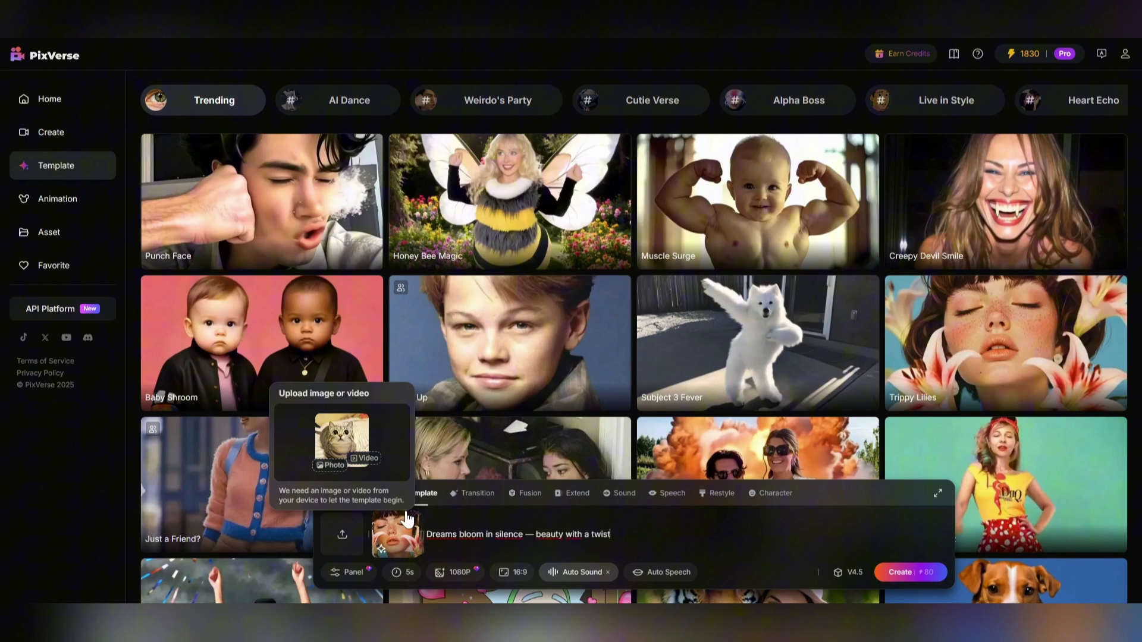
click(341, 546)
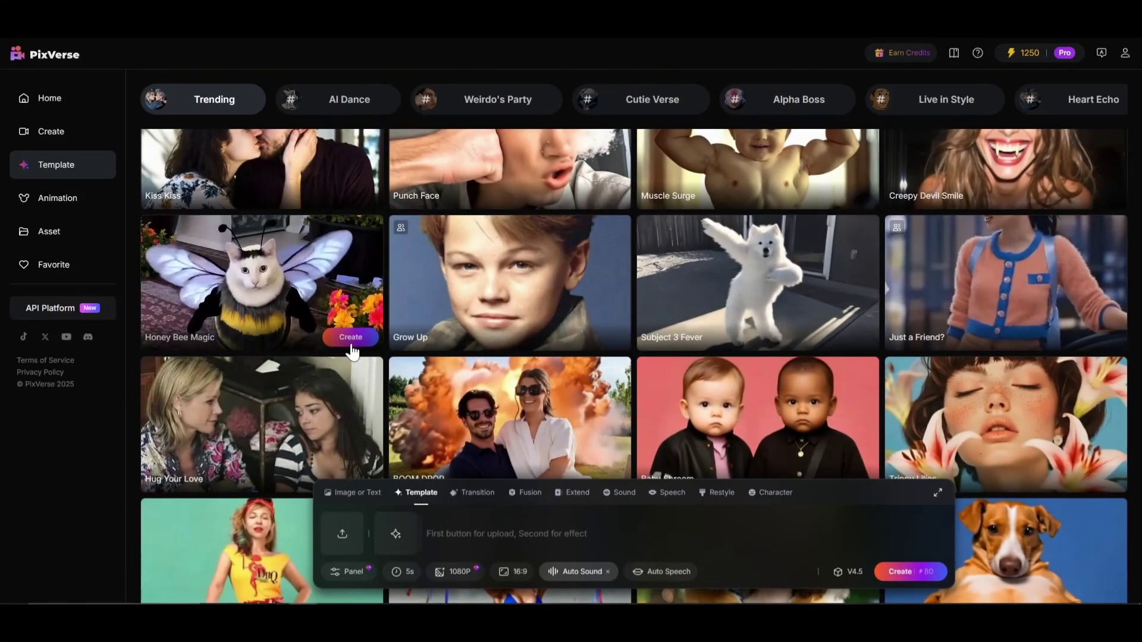
click(351, 338)
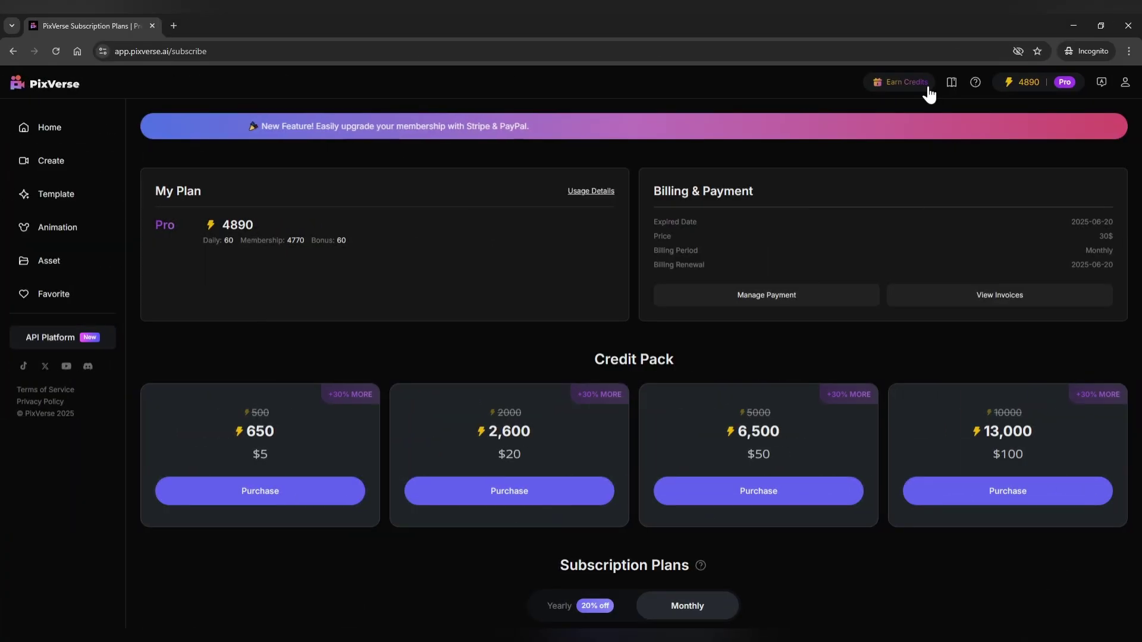
Step: Open the Reward Center listing daily login and one-time credit rewards
click(927, 85)
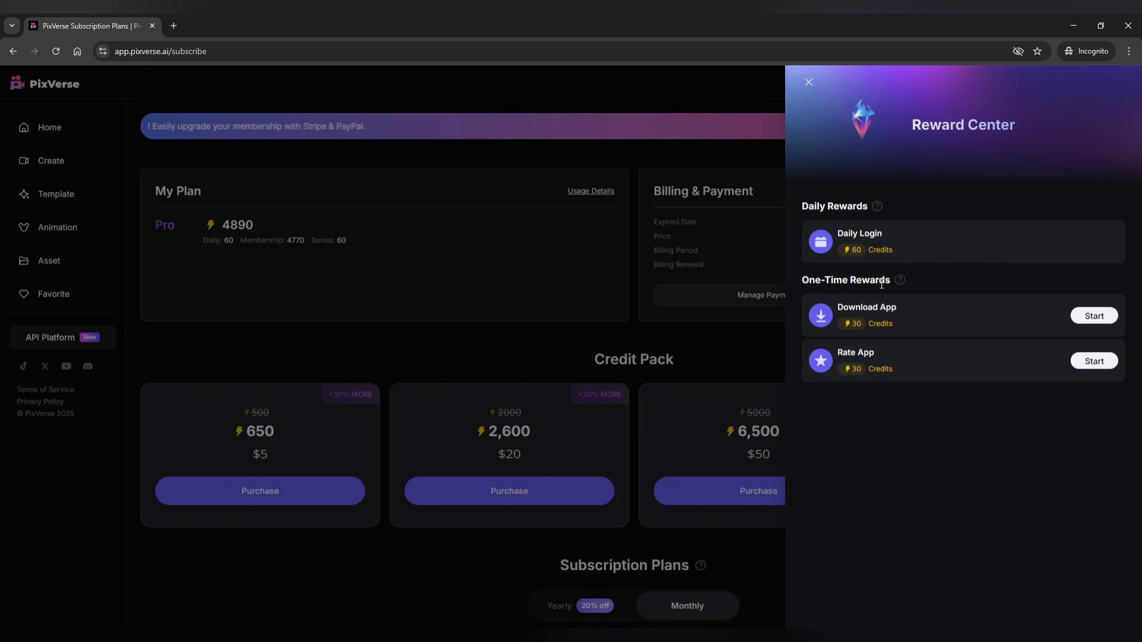
Step: Close the Reward Center to reveal the Basic-to-Enterprise subscription plans
click(752, 149)
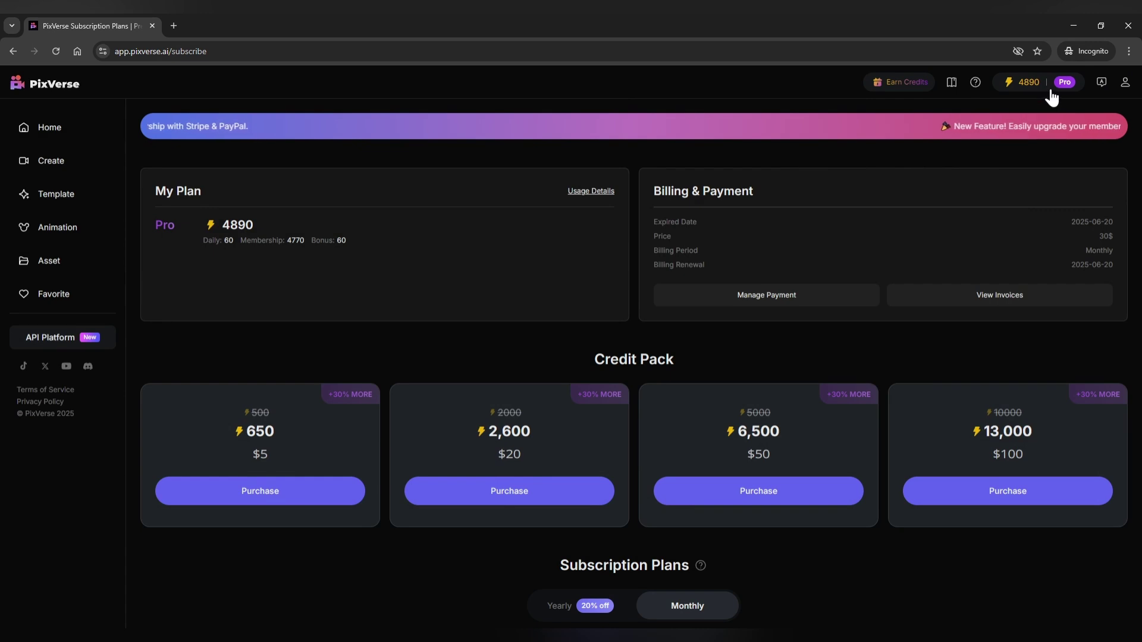
scroll(690, 339, down, 1)
scroll(680, 338, down, 3)
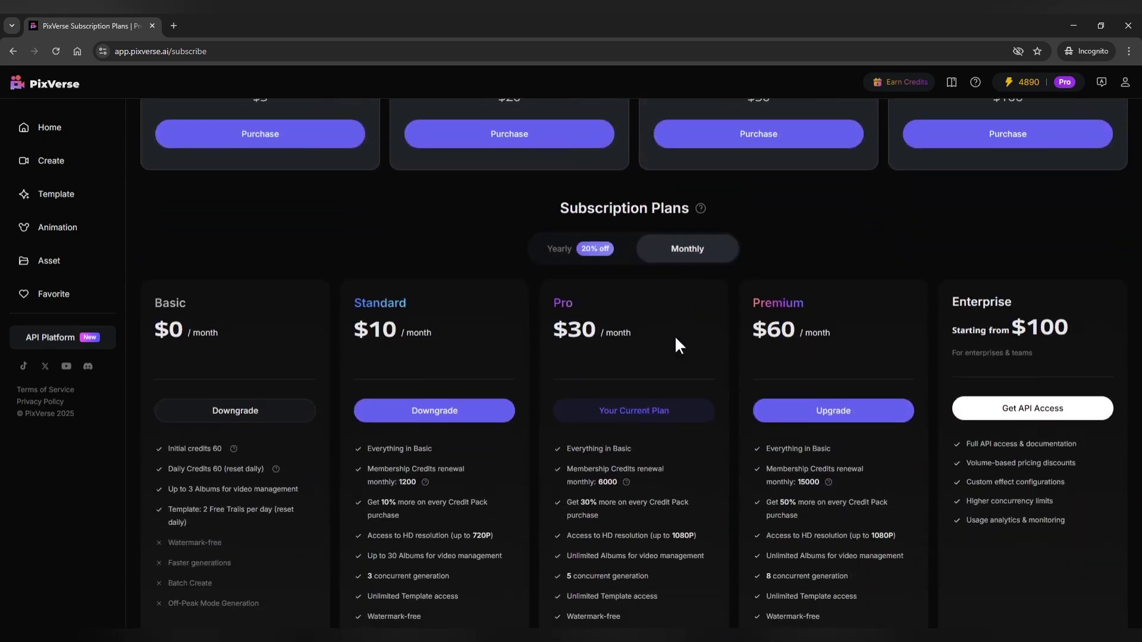
scroll(675, 336, down, 1)
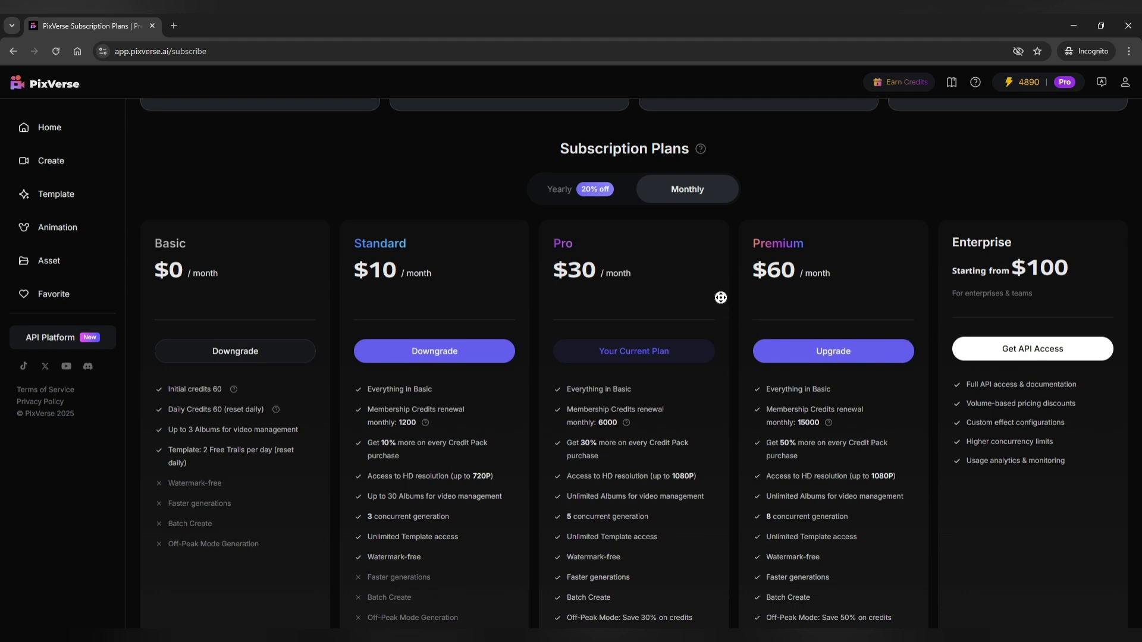
scroll(721, 304, down, 1)
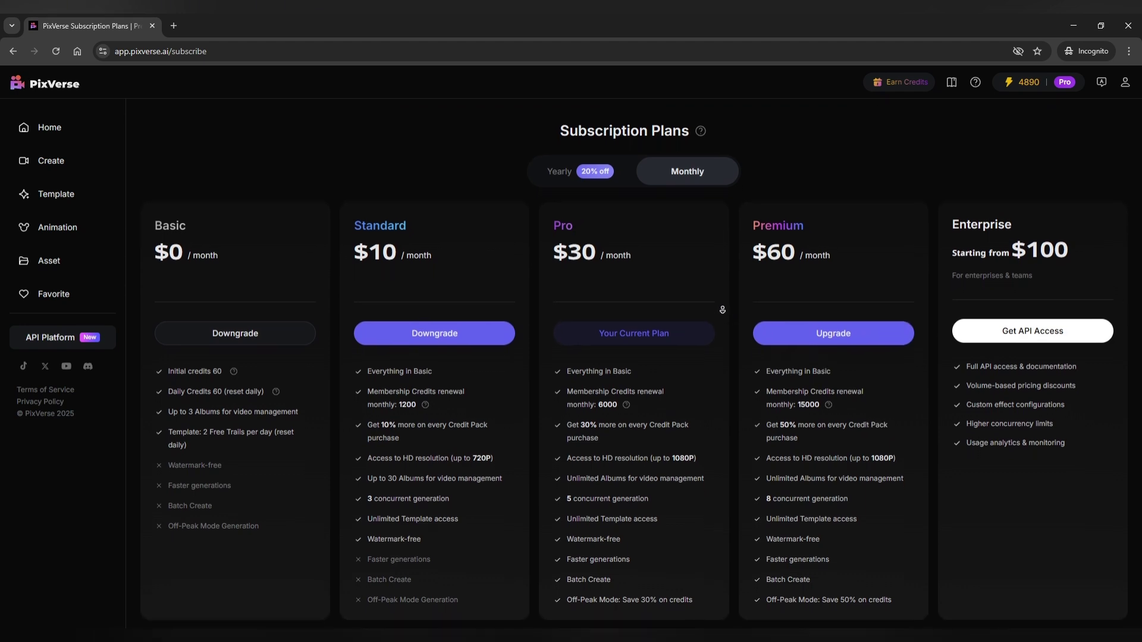